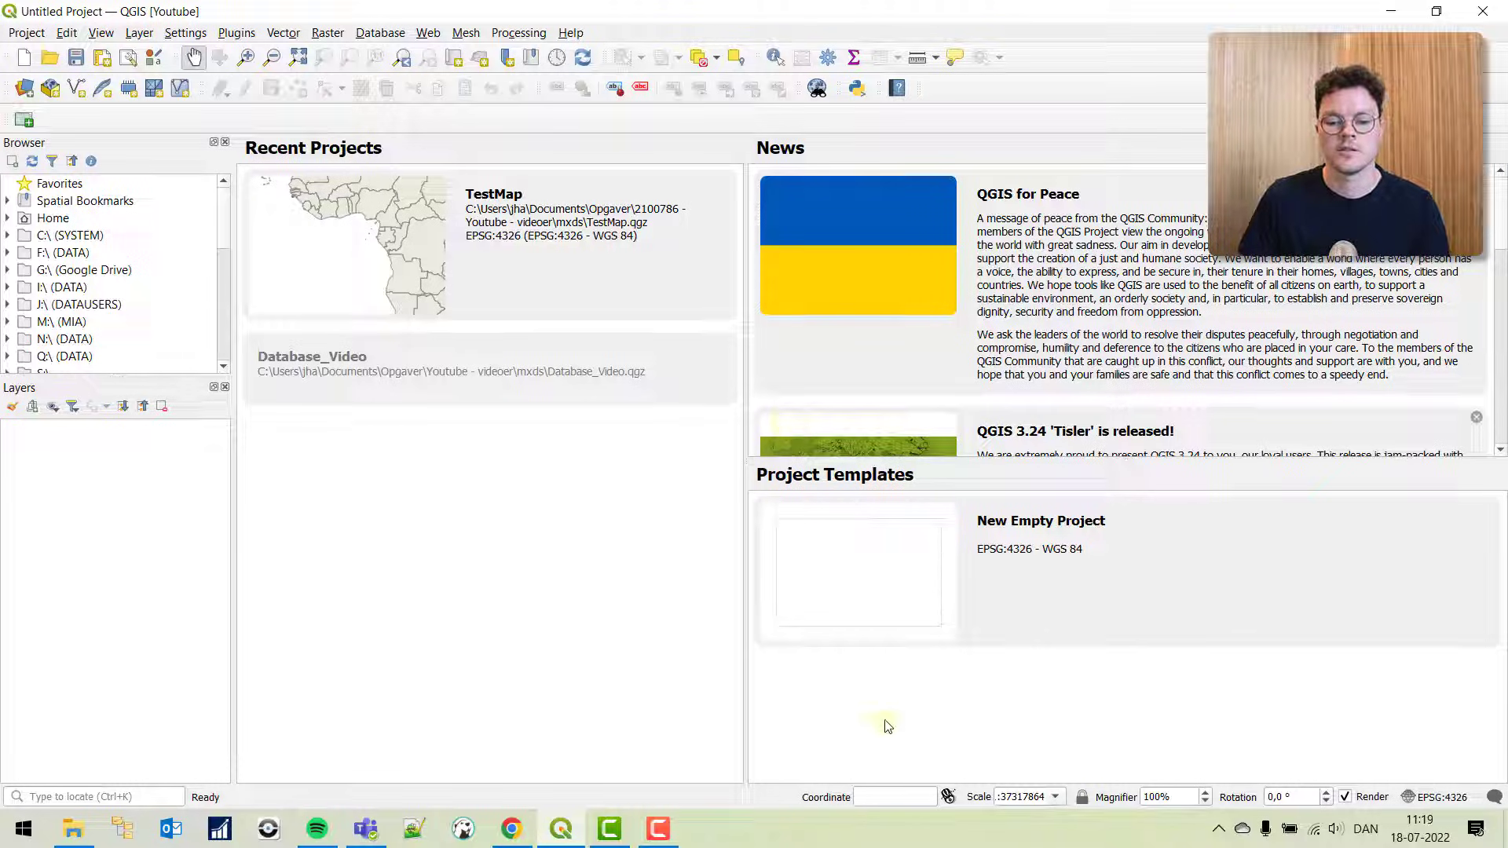
- Load the built-in World Map layer with the 'world' shortcut in the Coordinate box
left_click(885, 788)
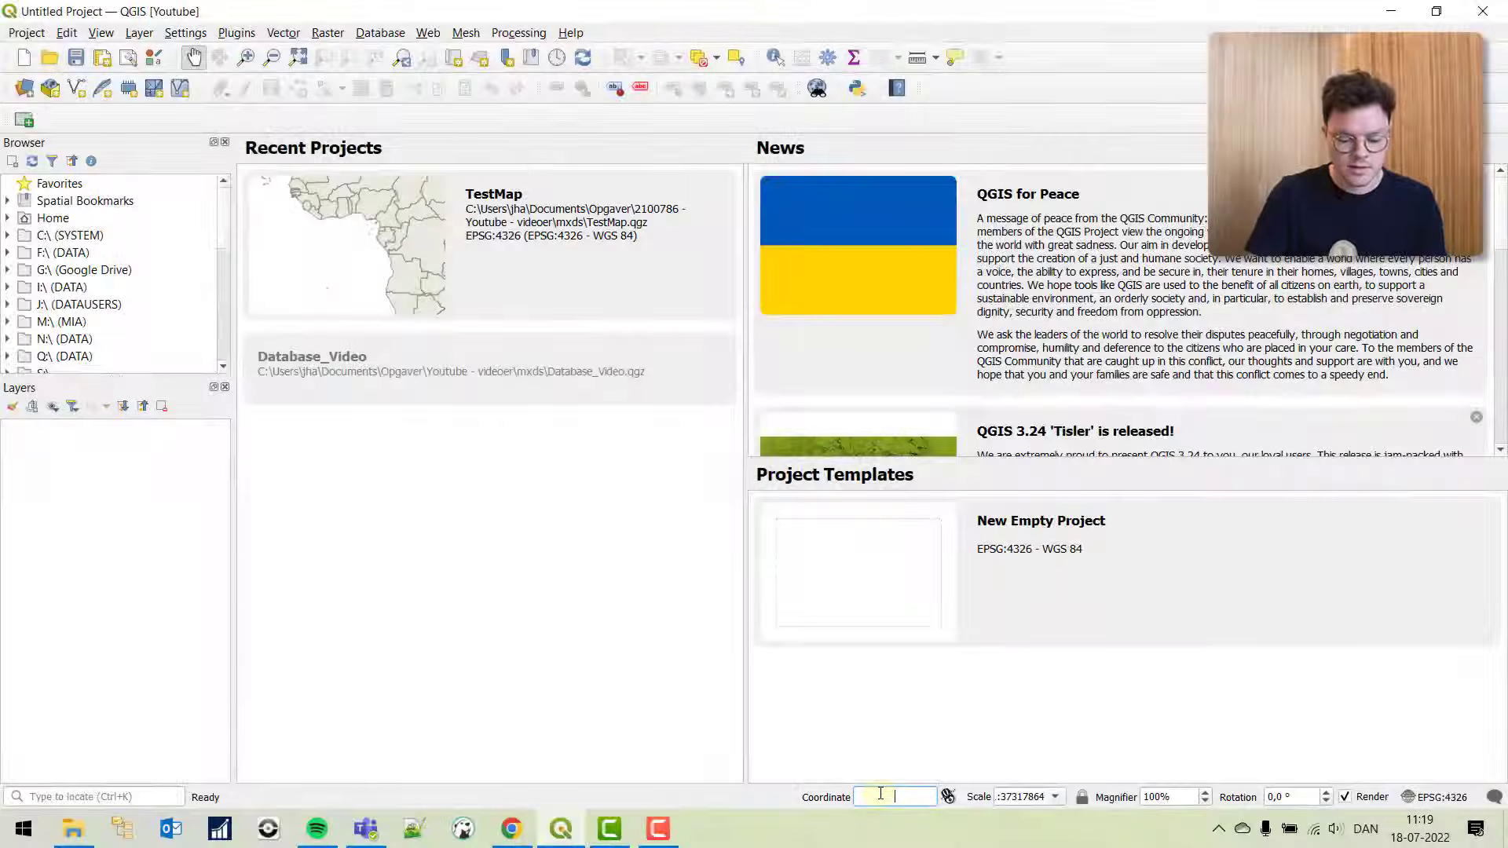
type("world")
key("Return")
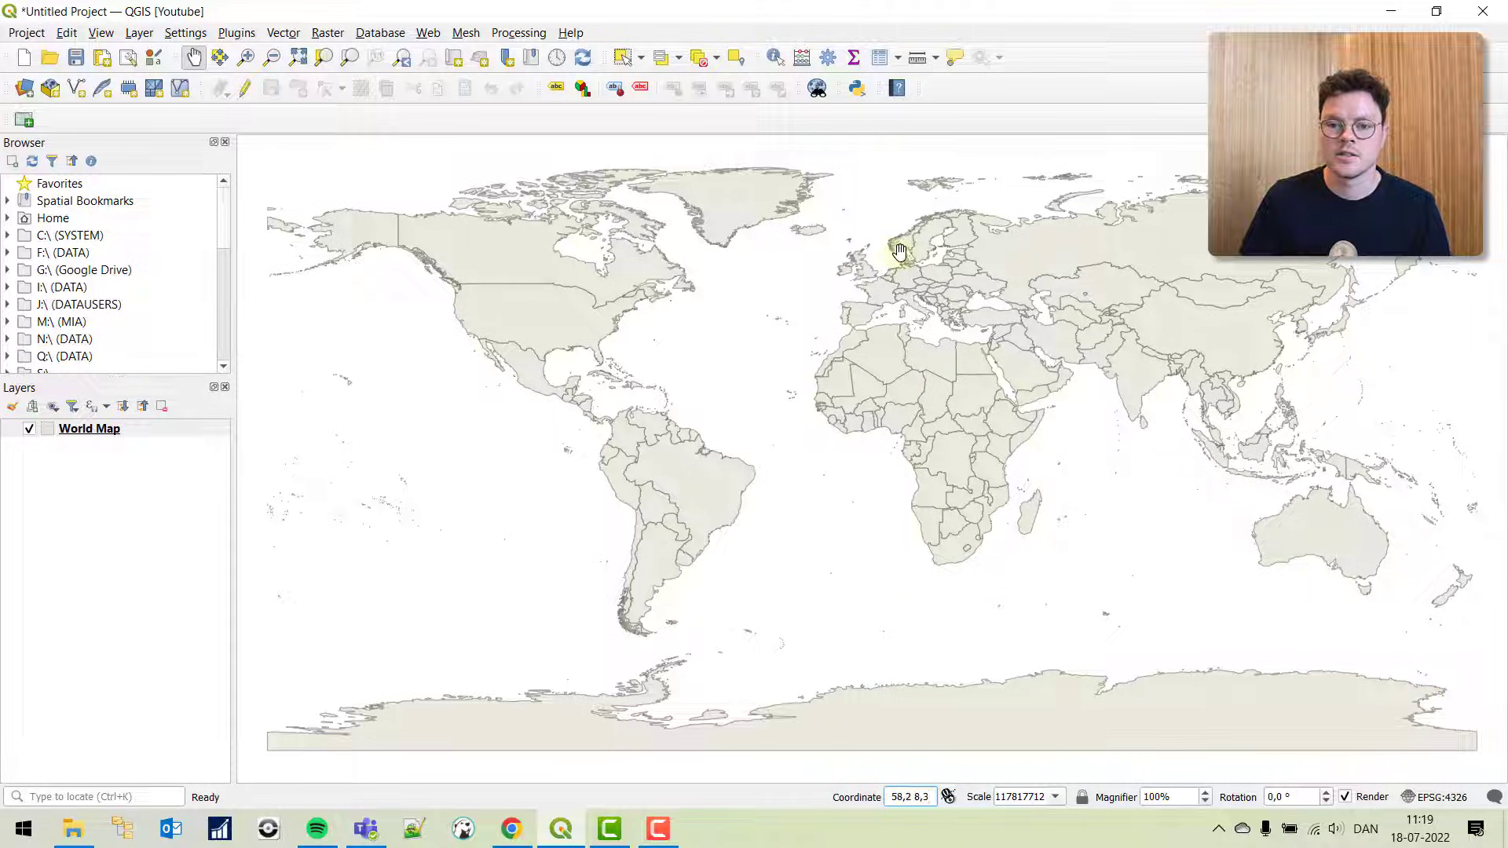
scroll(895, 264, "up", 1)
scroll(886, 265, "up", 1)
scroll(879, 262, "up", 1)
scroll(880, 263, "up", 5)
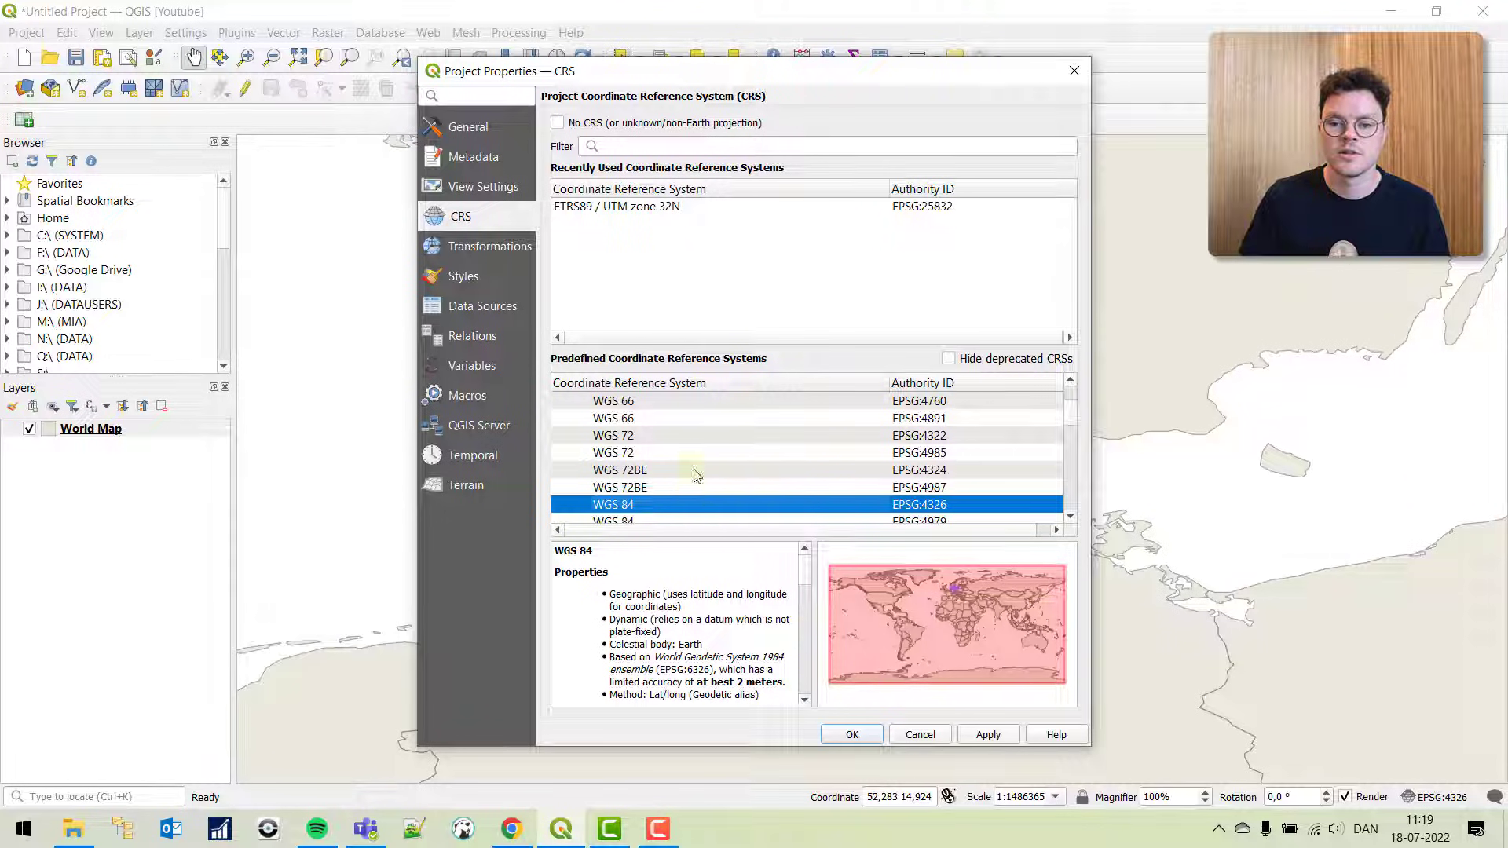
- Set the project CRS to ETRS89 / UTM zone 32N (EPSG:25832) and apply it
left_click(657, 211)
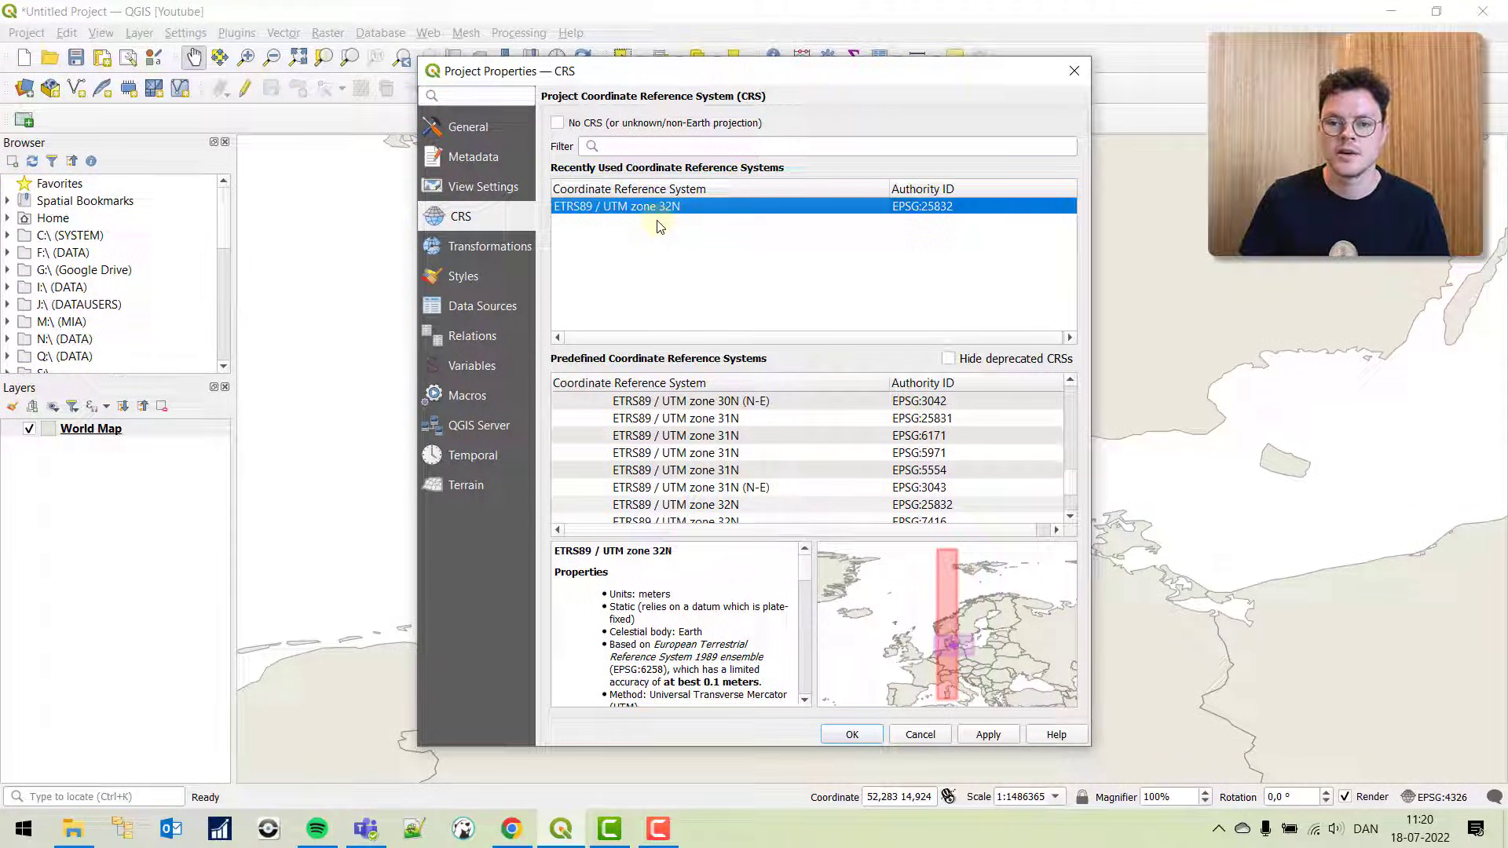
left_click(987, 735)
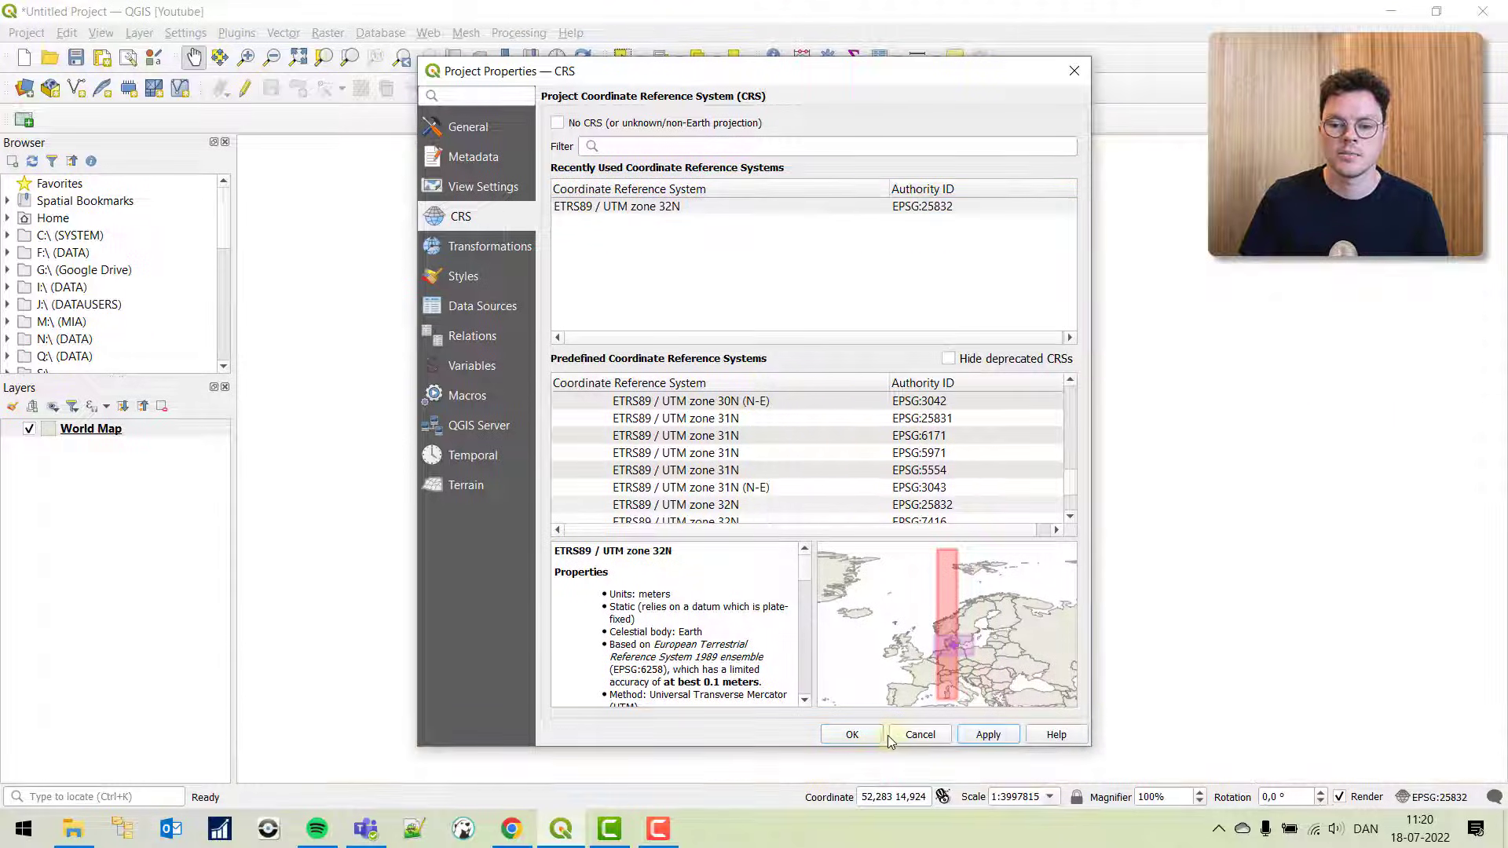
left_click(852, 734)
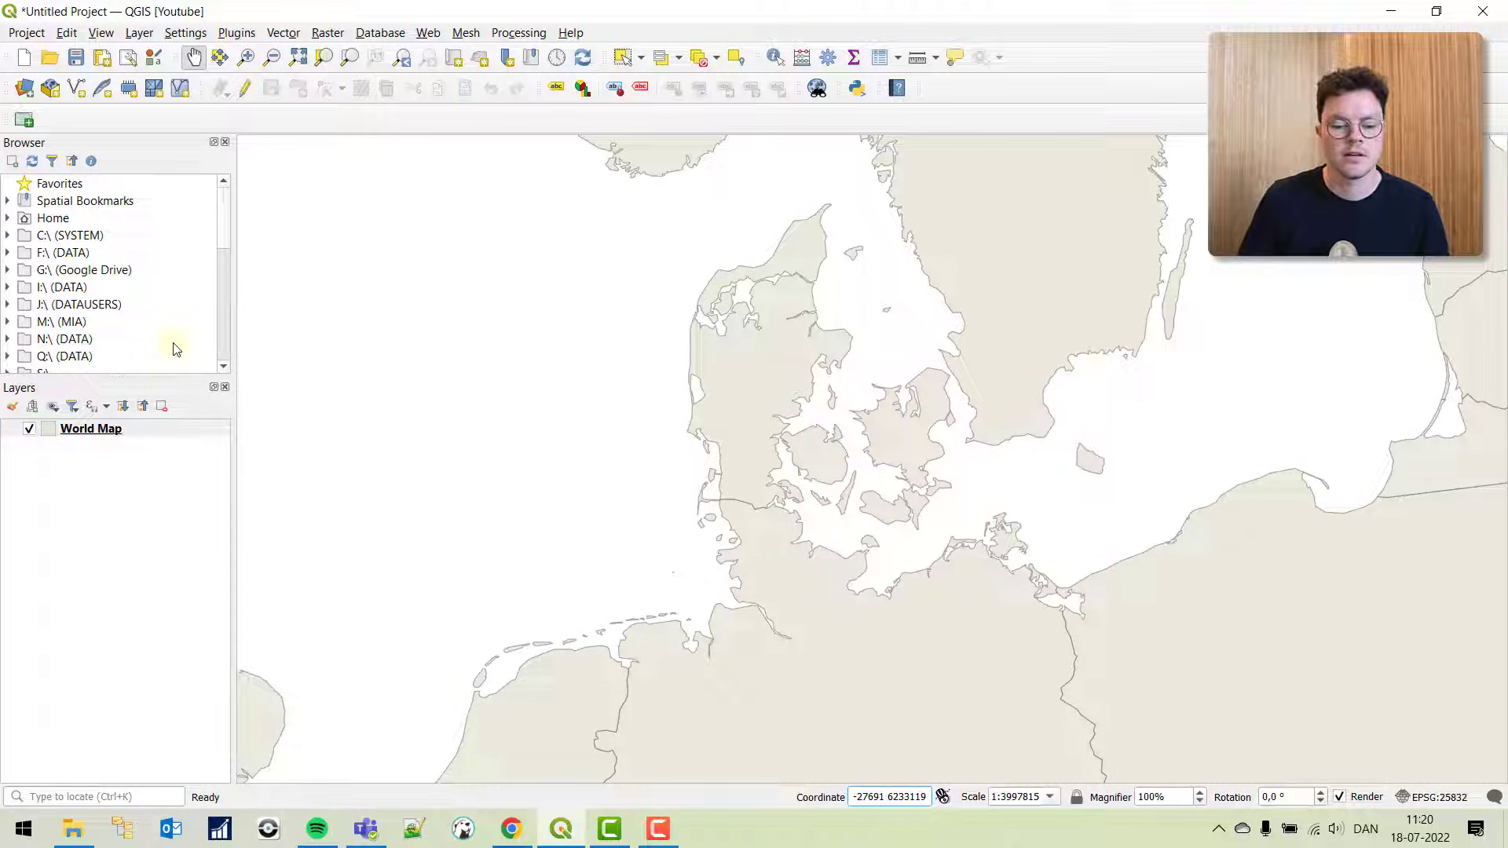
scroll(47, 209, "down", 3)
scroll(71, 265, "down", 2)
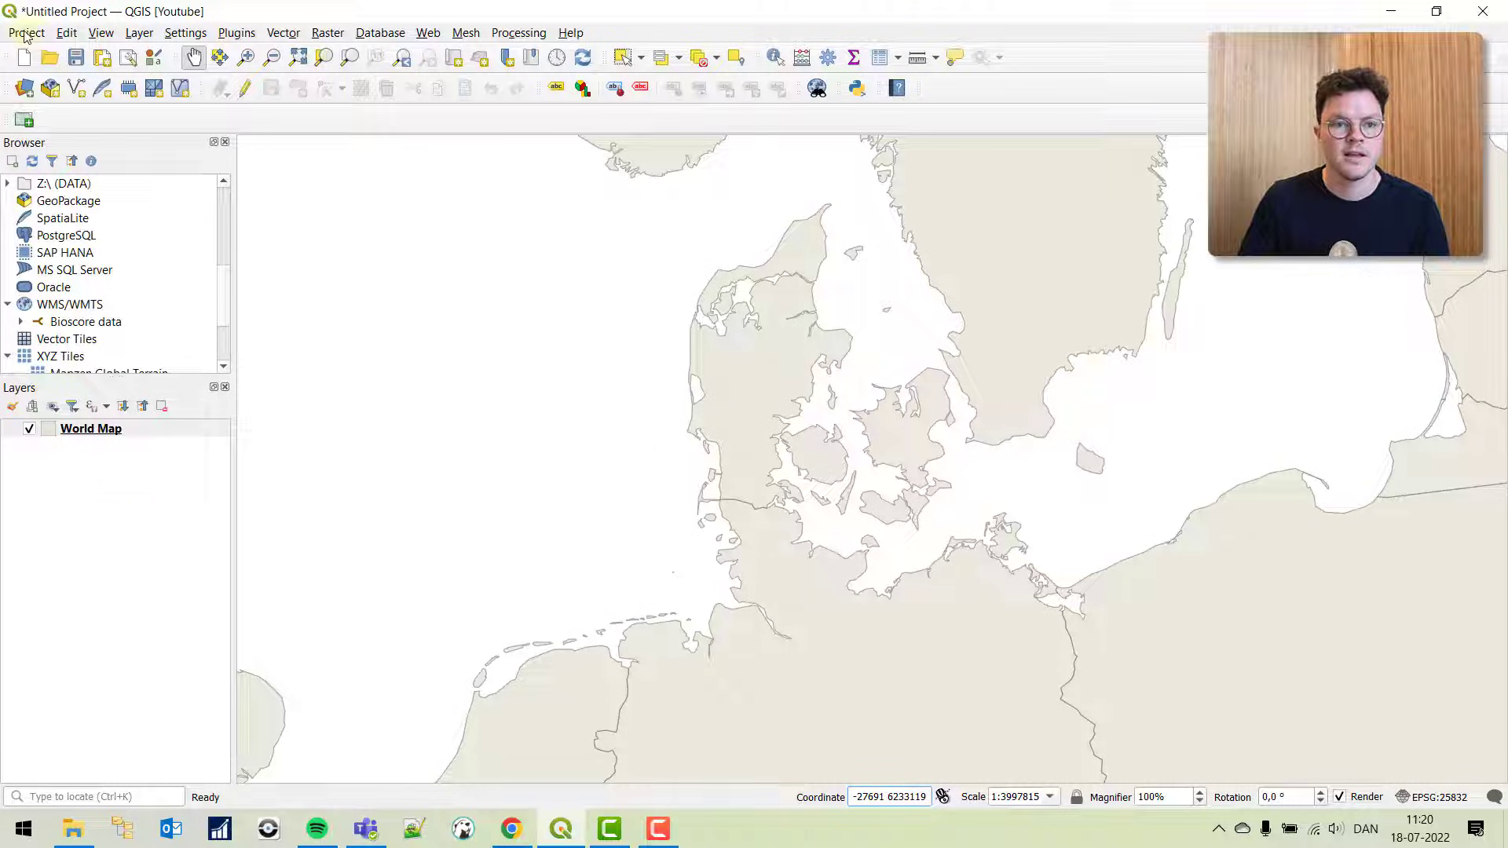
- Save the project as TestMap in the mxds folder, overwriting the existing file
left_click(472, 35)
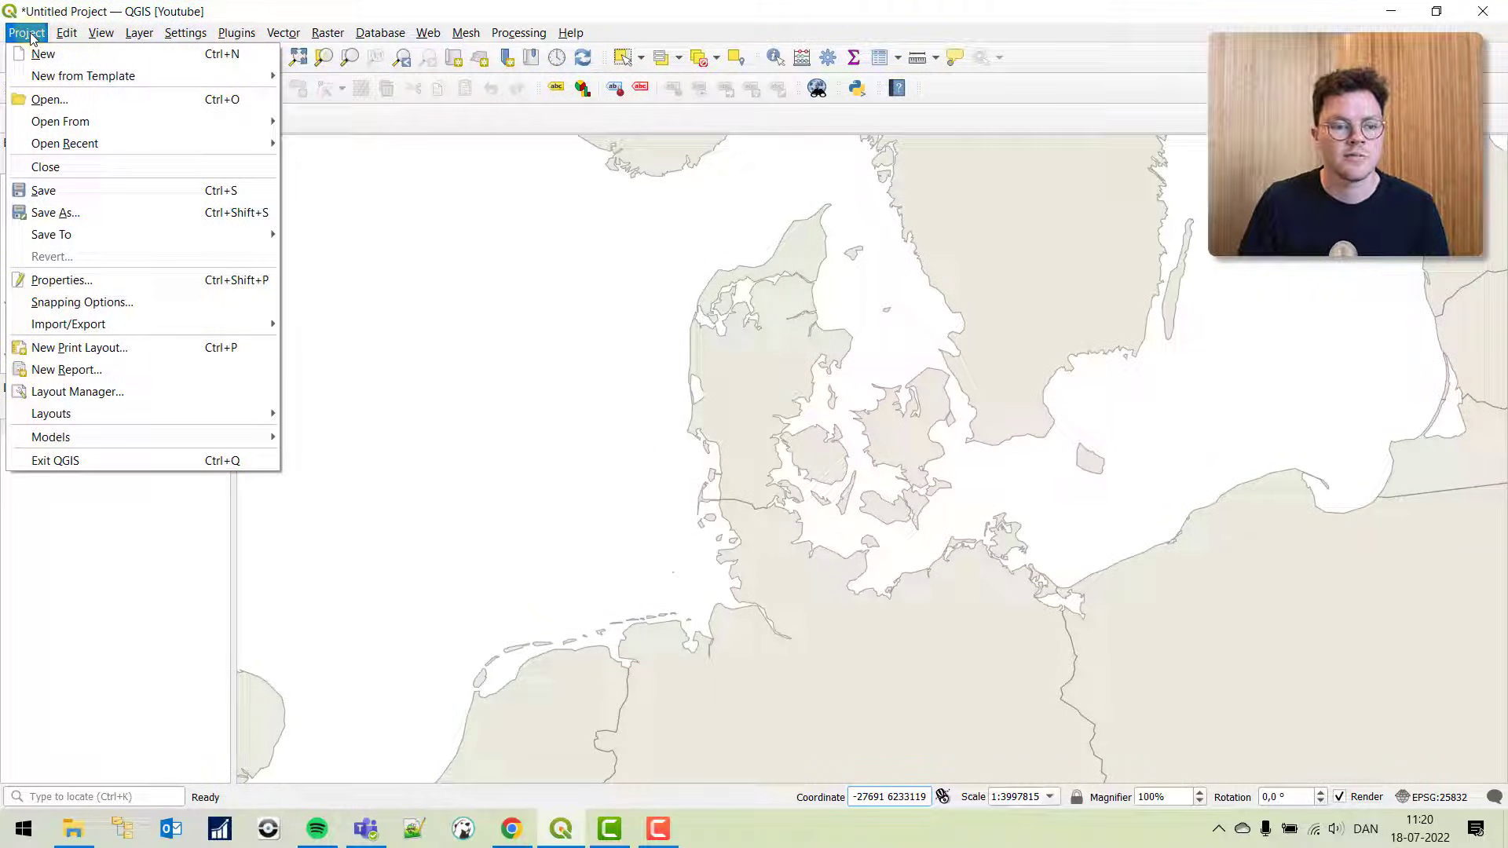
left_click(66, 215)
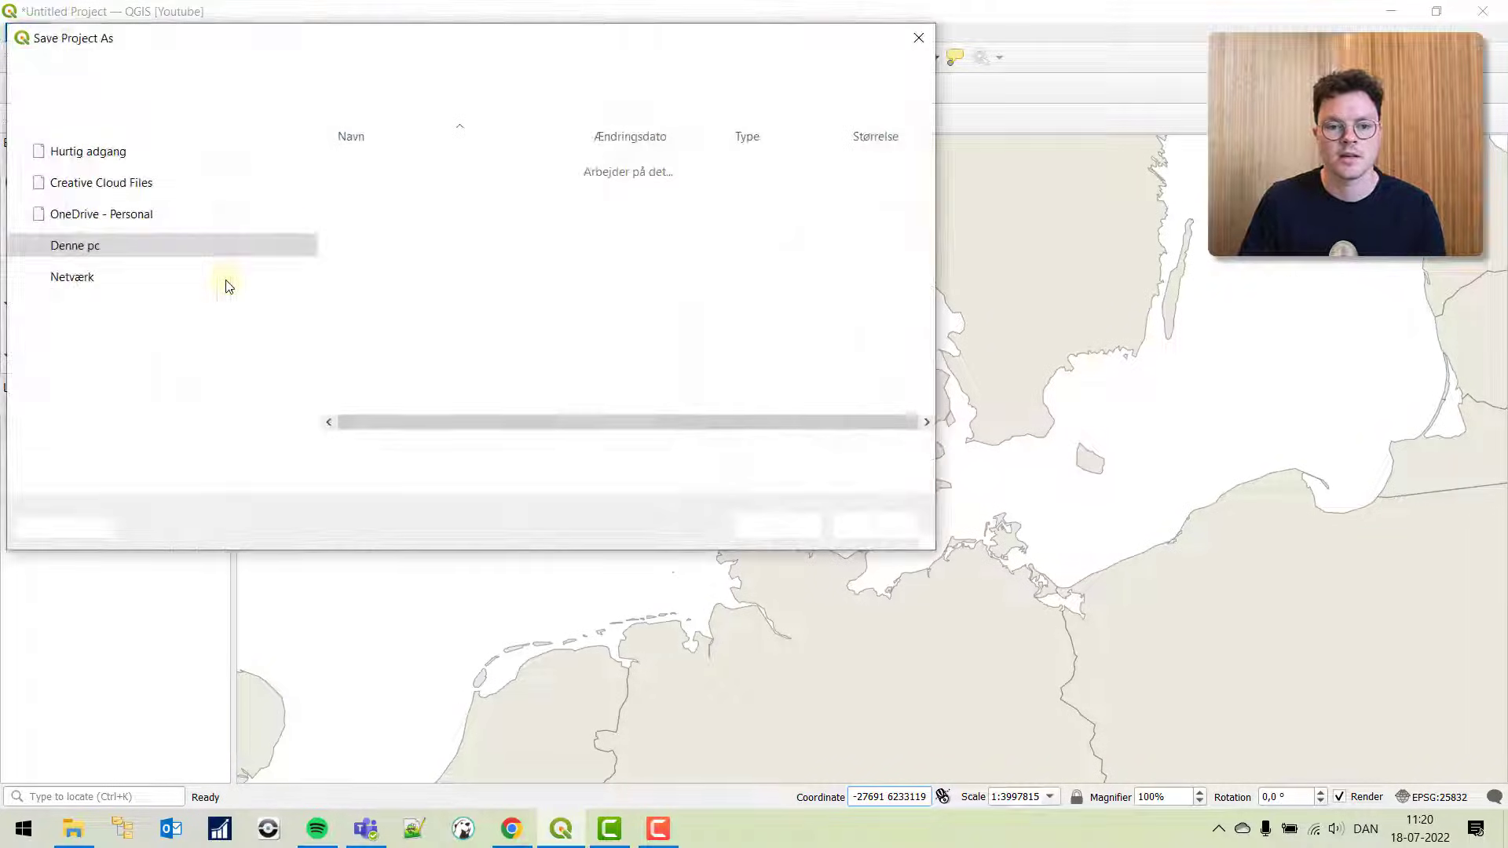
left_click(418, 212)
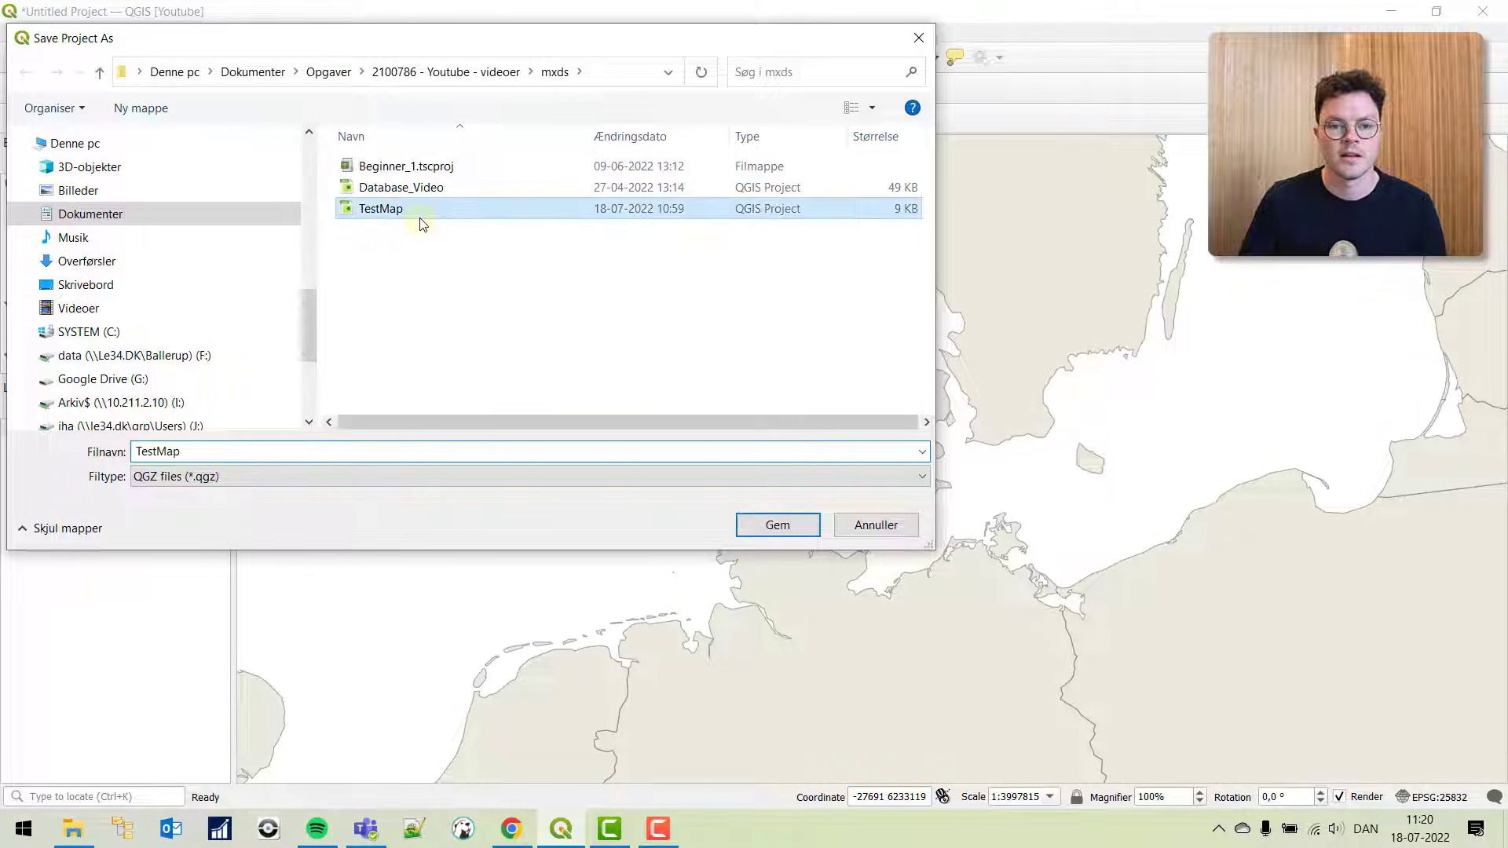
left_click(774, 531)
left_click(792, 416)
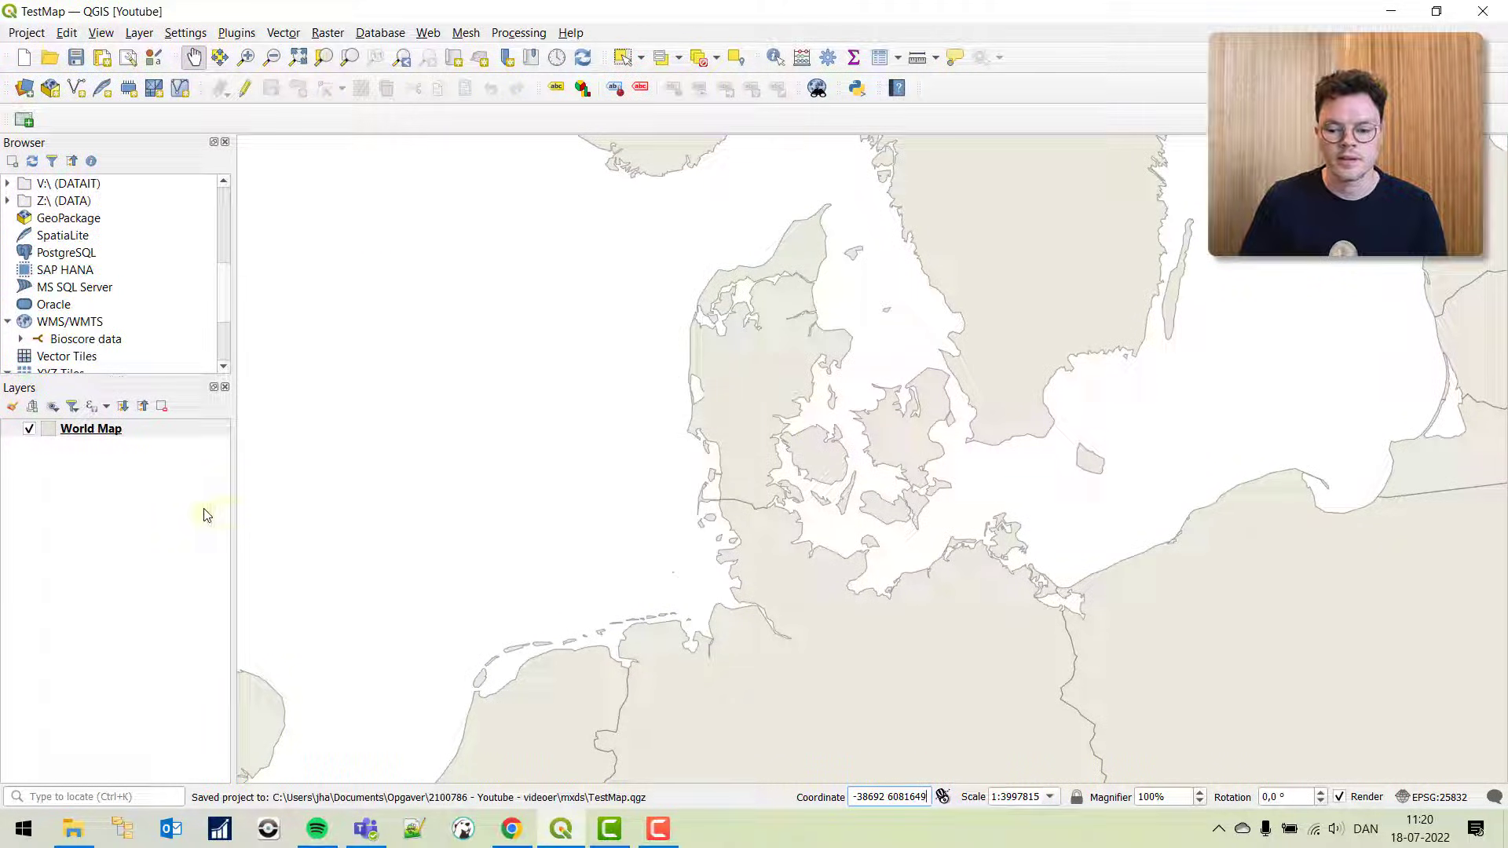
scroll(85, 326, "down", 2)
- Add the OpenStreetMap XYZ tile layer and move it beneath the World Map layer
left_click(86, 327)
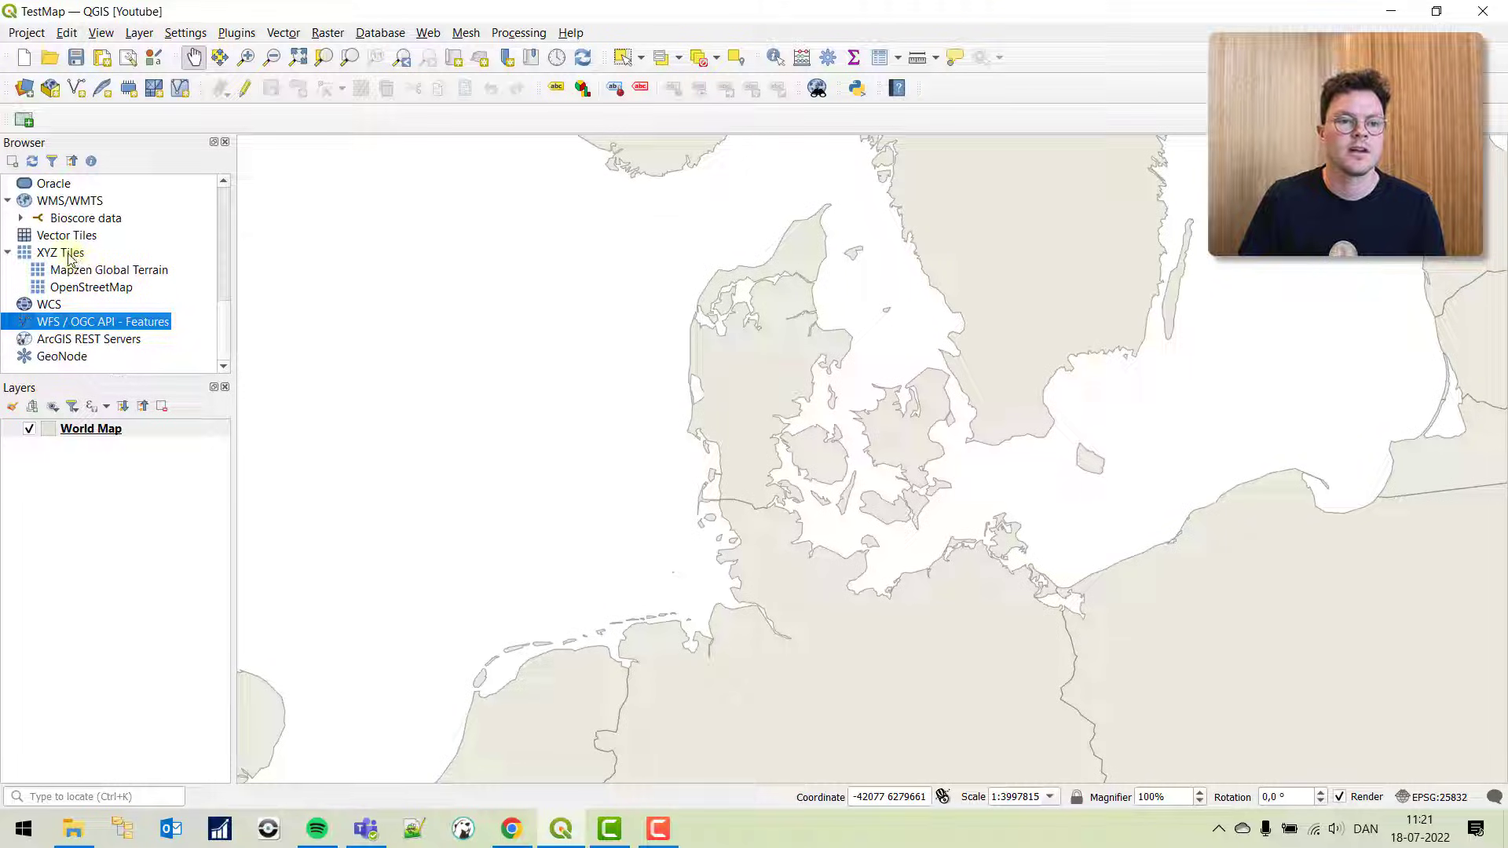
left_click(90, 287)
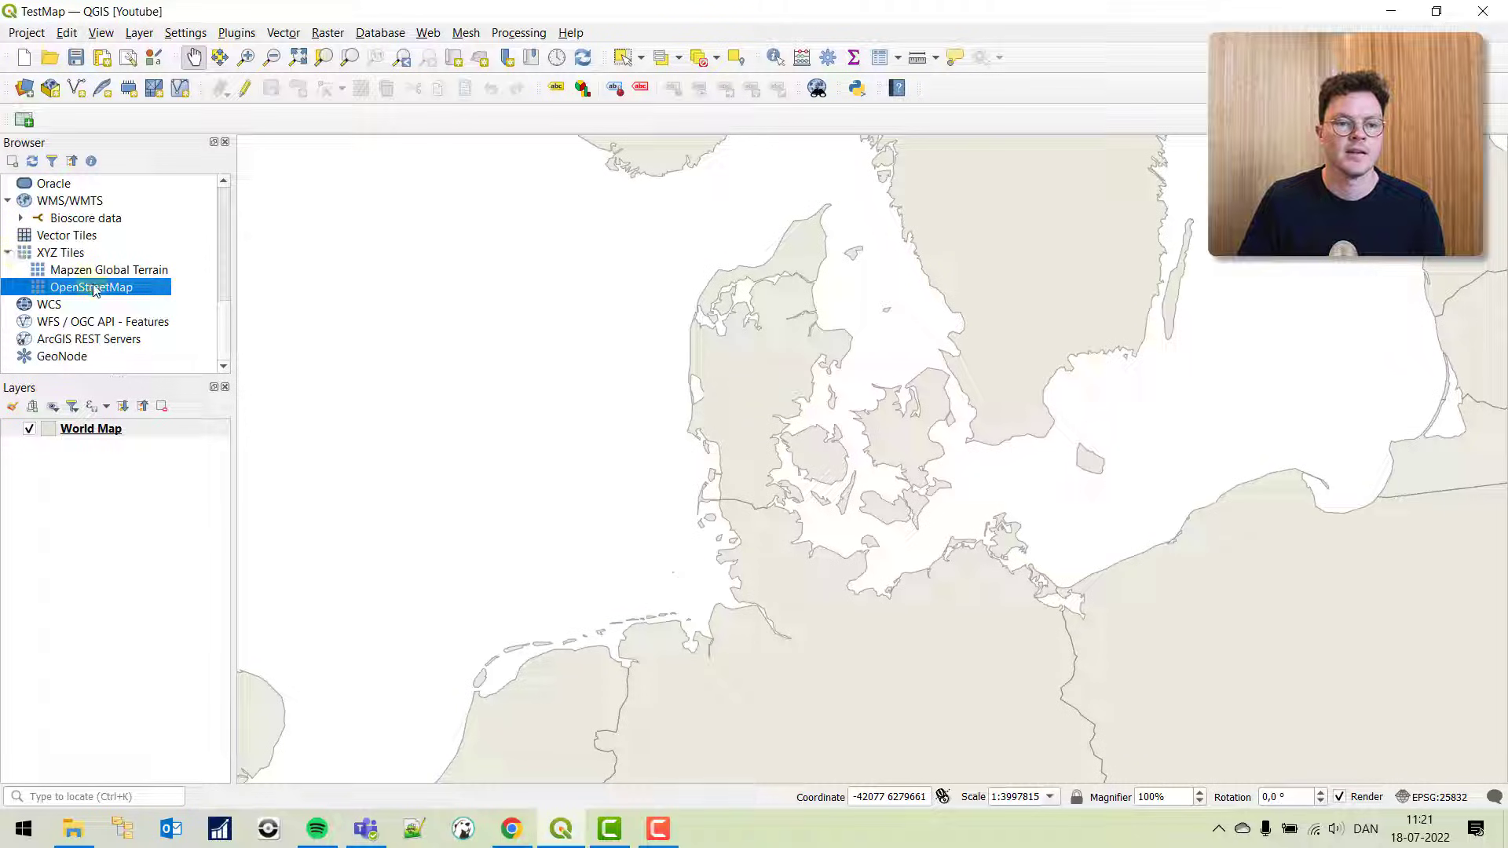
double_click(97, 290)
left_click_drag(118, 429, 124, 504)
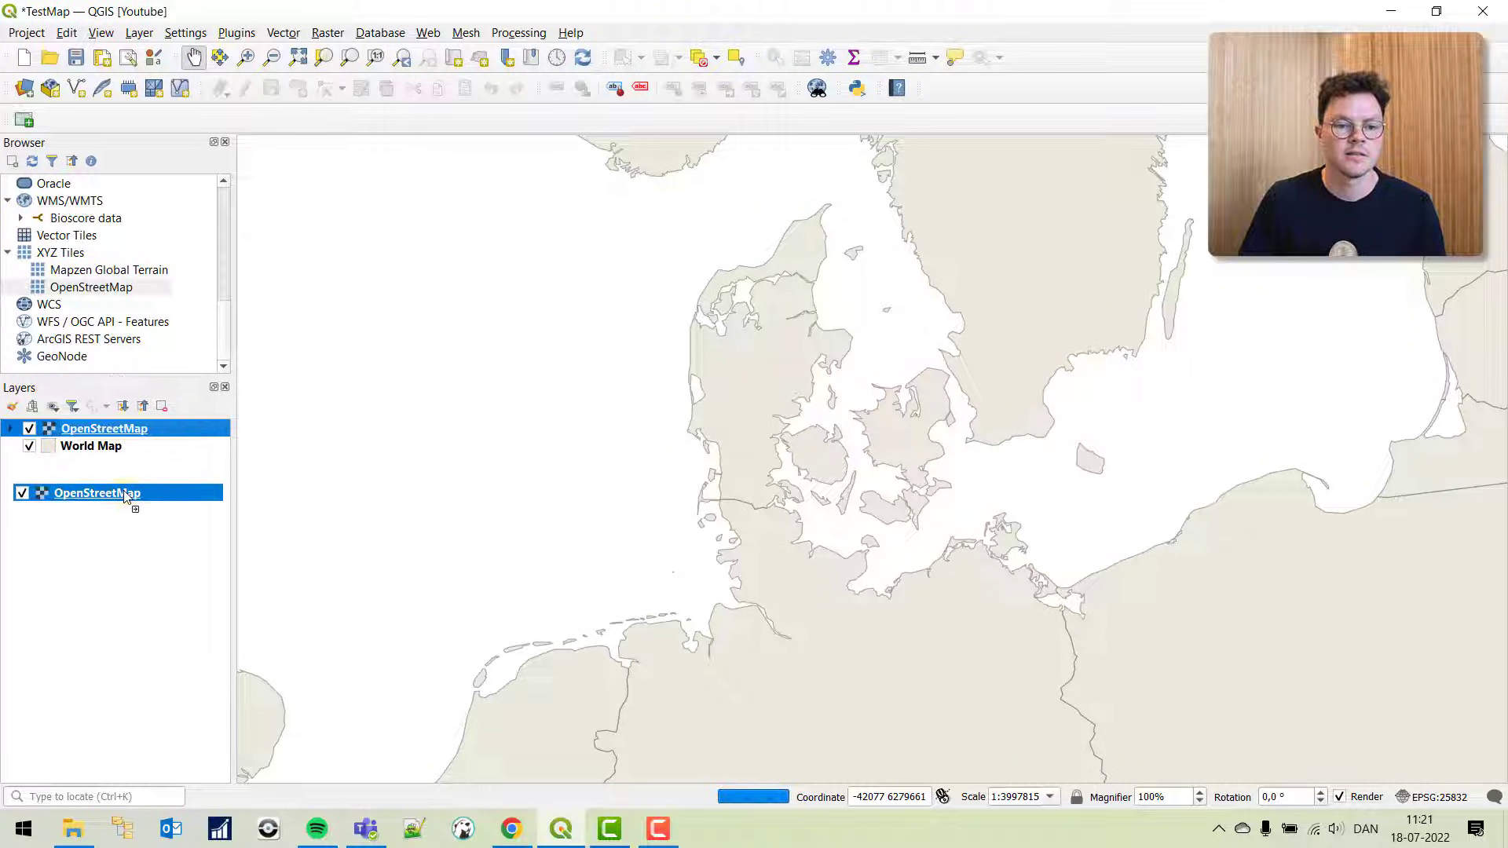
left_click_drag(117, 446, 121, 428)
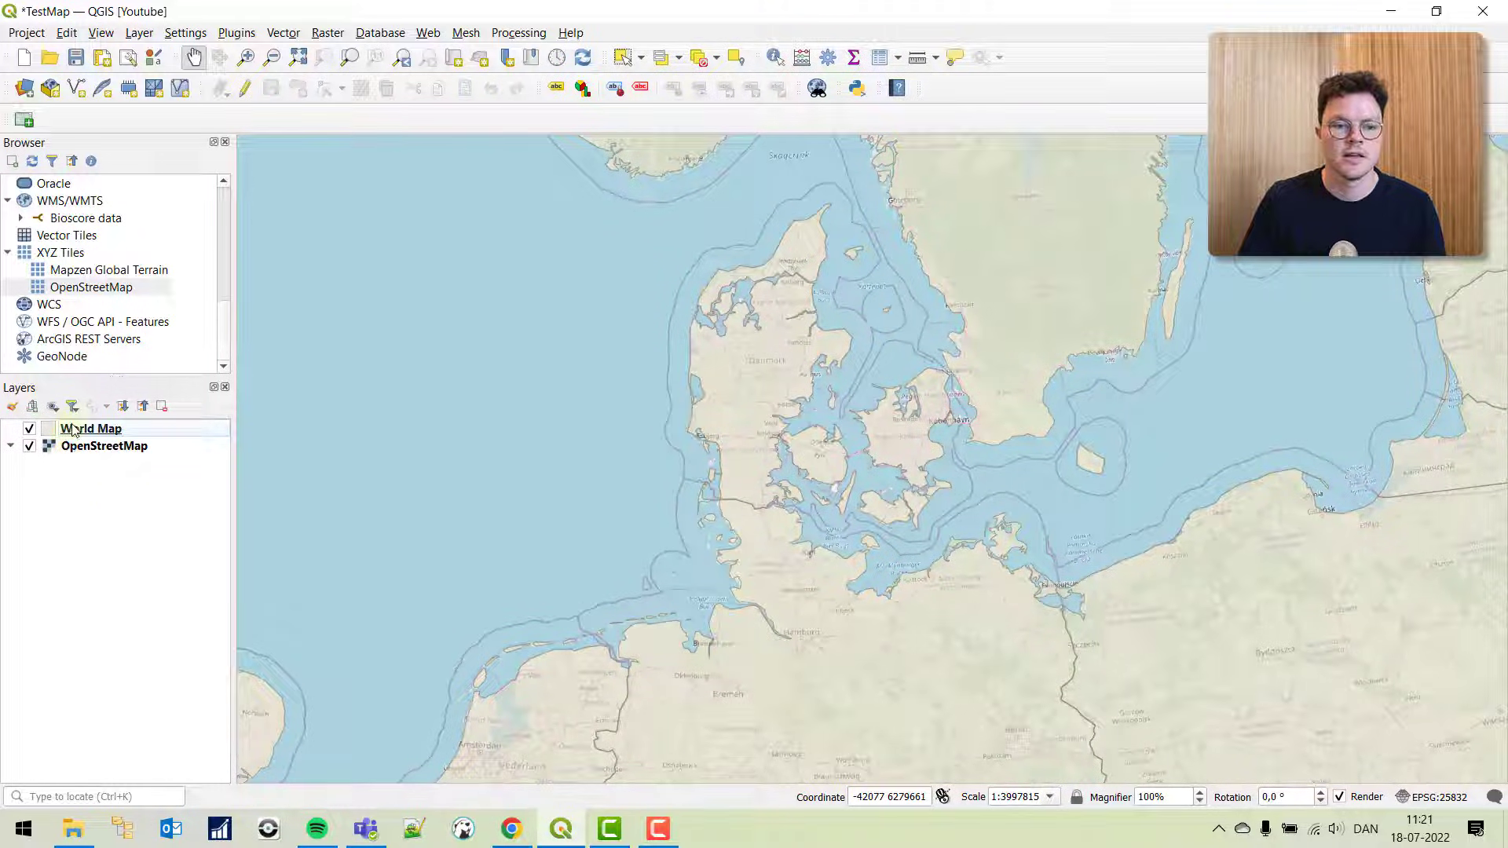
left_click(73, 431)
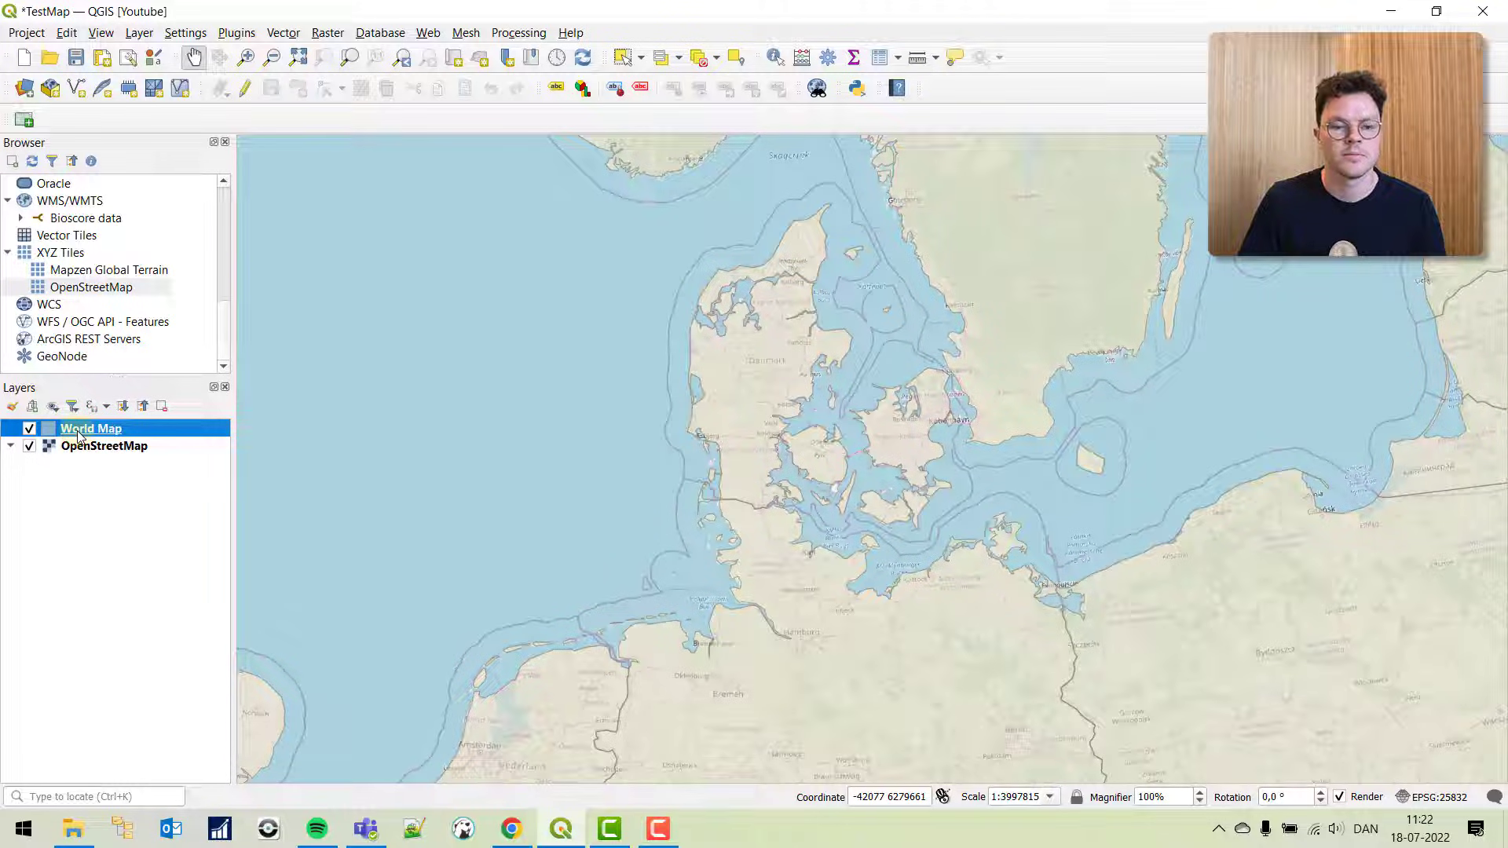
- Apply the 'outline red' symbol to the World Map layer's symbology
double_click(78, 433)
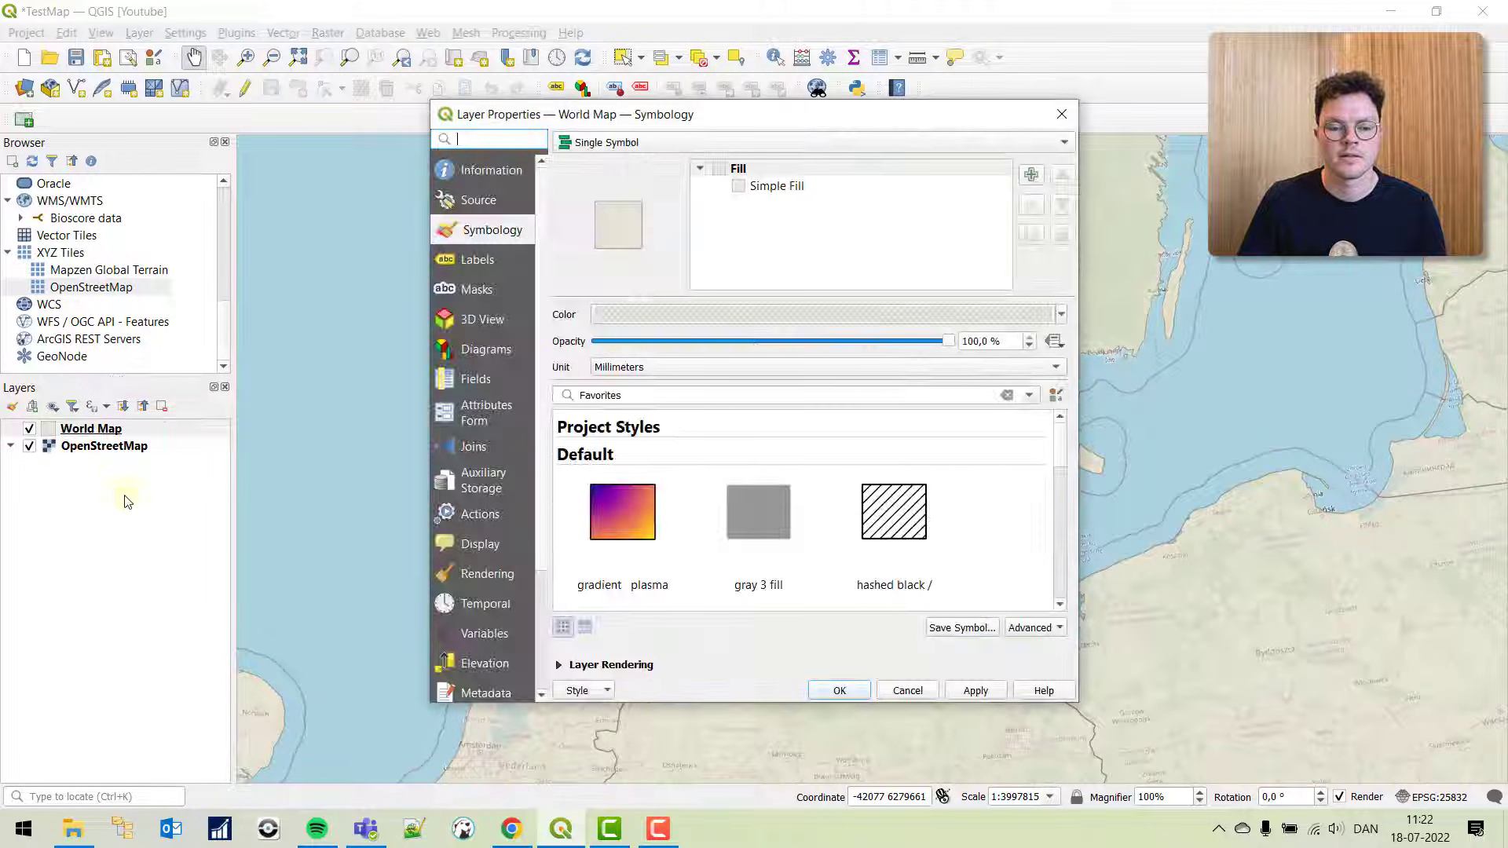
scroll(659, 548, "down", 2)
scroll(802, 538, "down", 2)
left_click(760, 500)
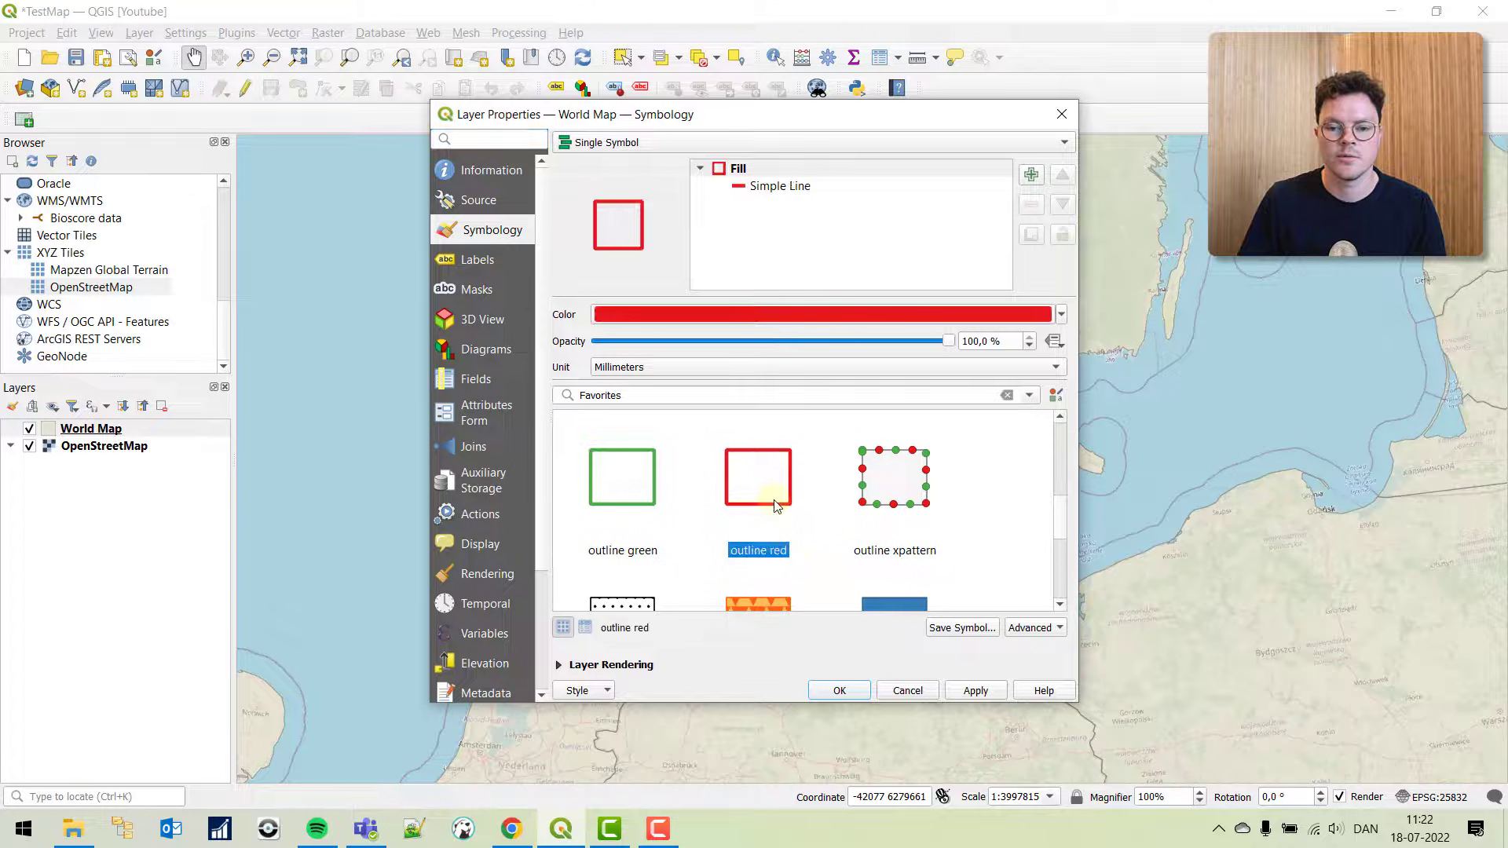
left_click(976, 691)
left_click(839, 691)
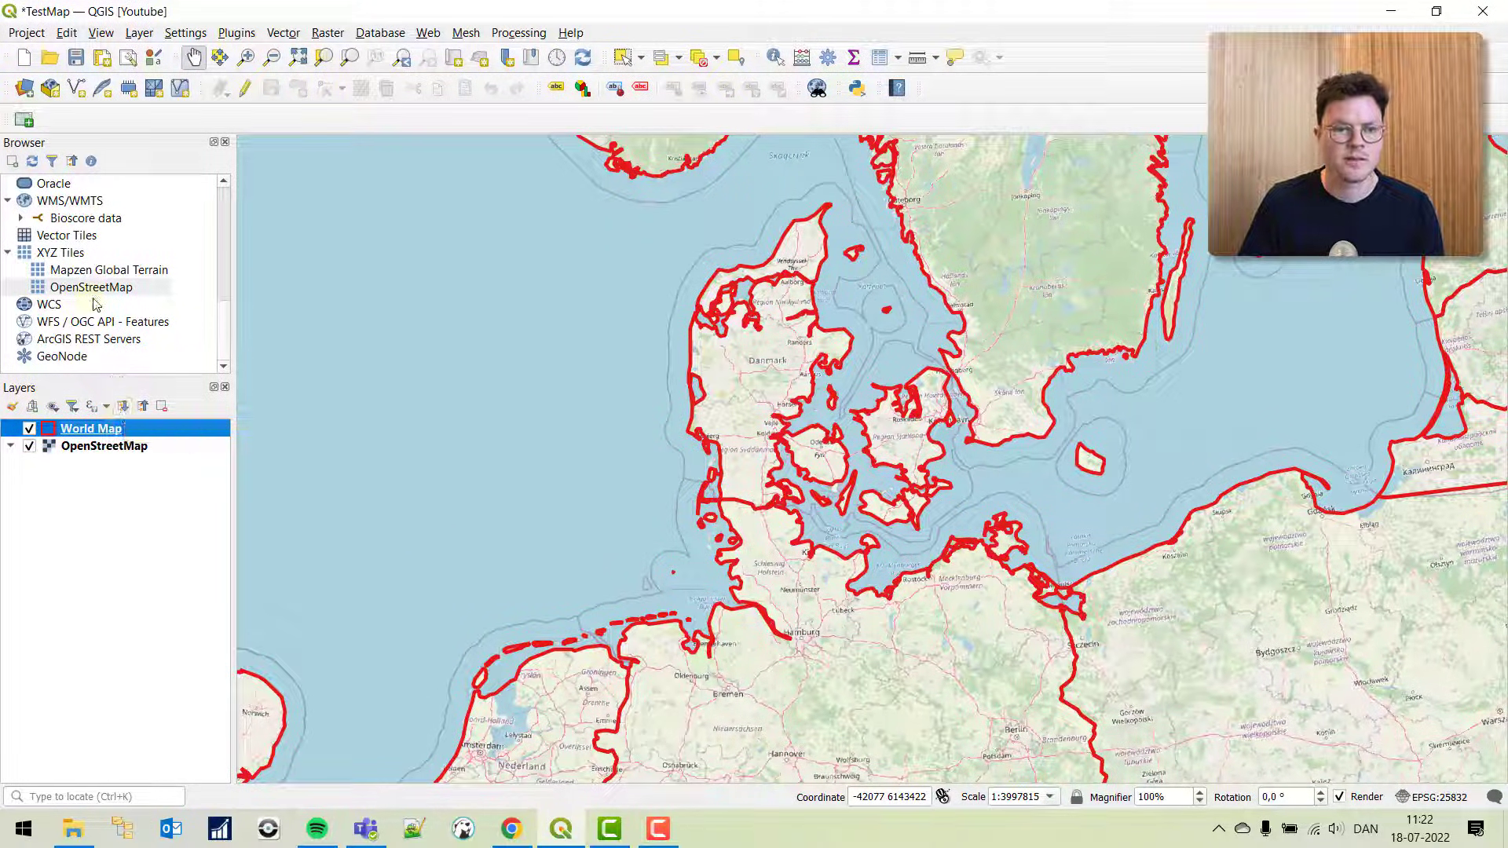
- Start a new connection from the WMS/WMTS group's context menu in the Browser
left_click(65, 202)
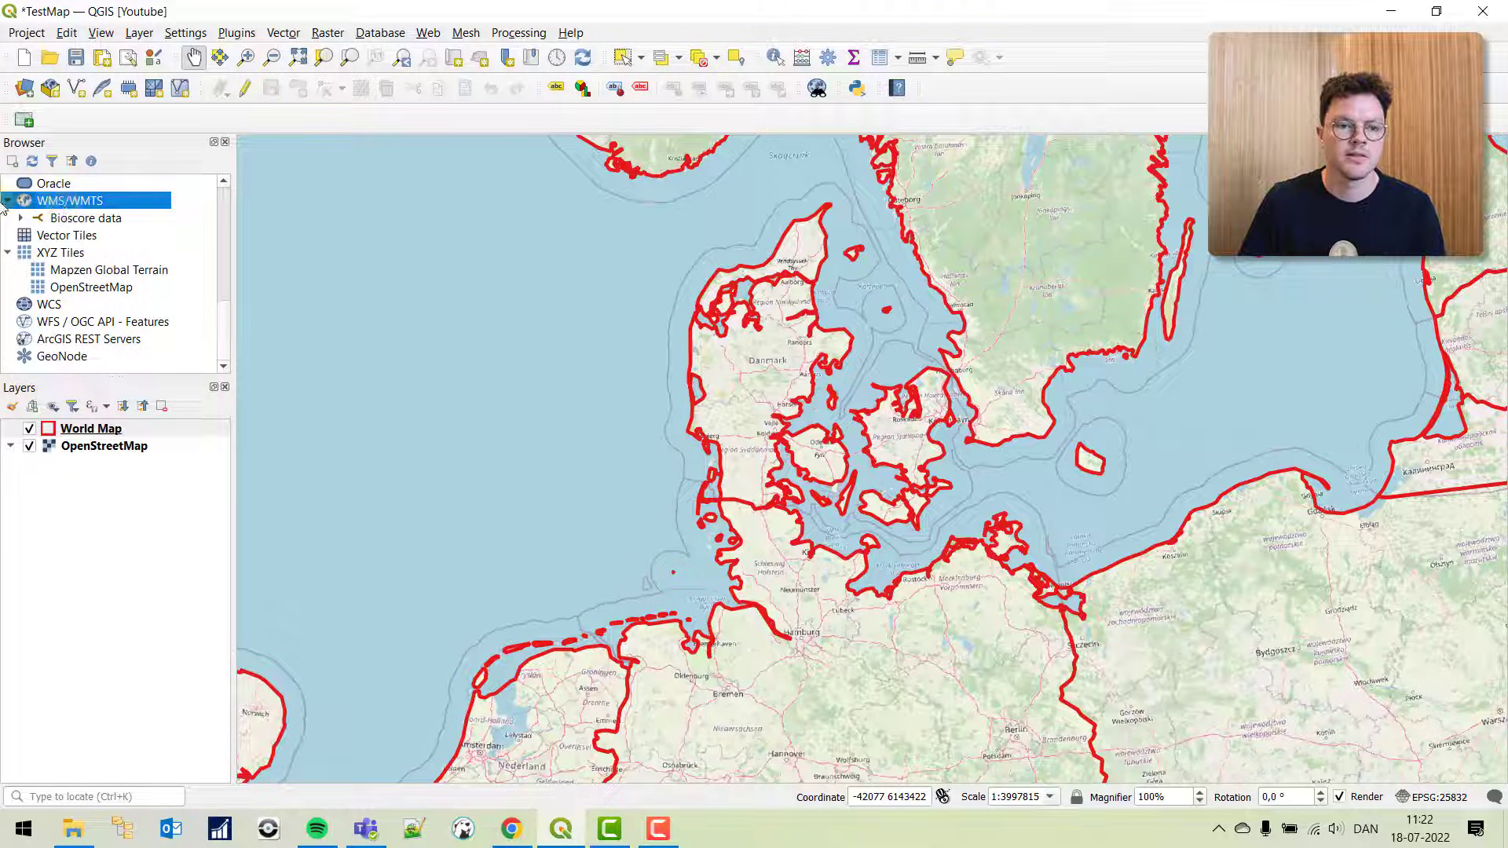
right_click(54, 205)
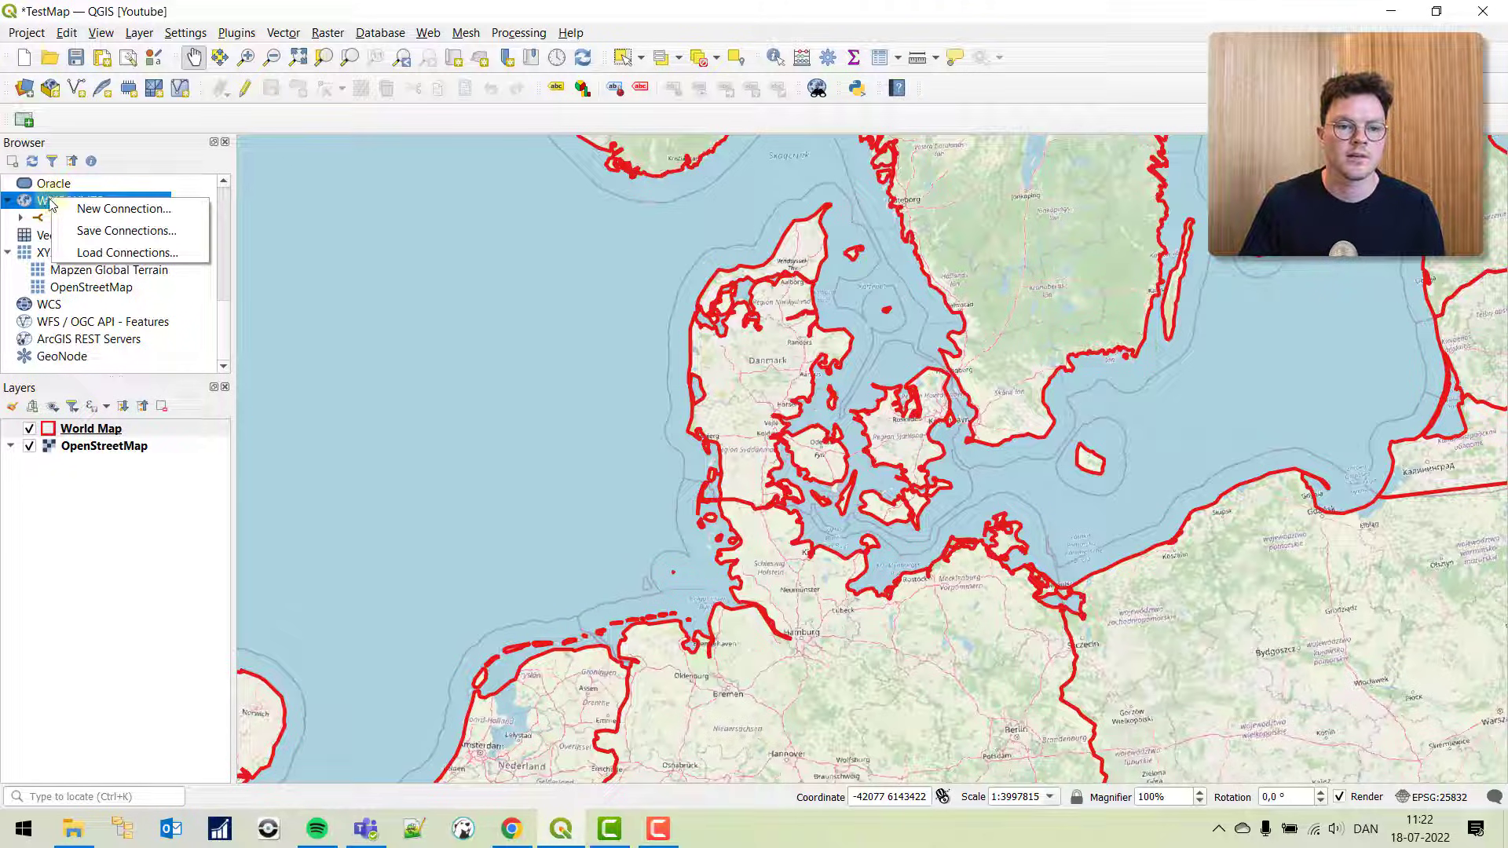
left_click(44, 202)
right_click(53, 200)
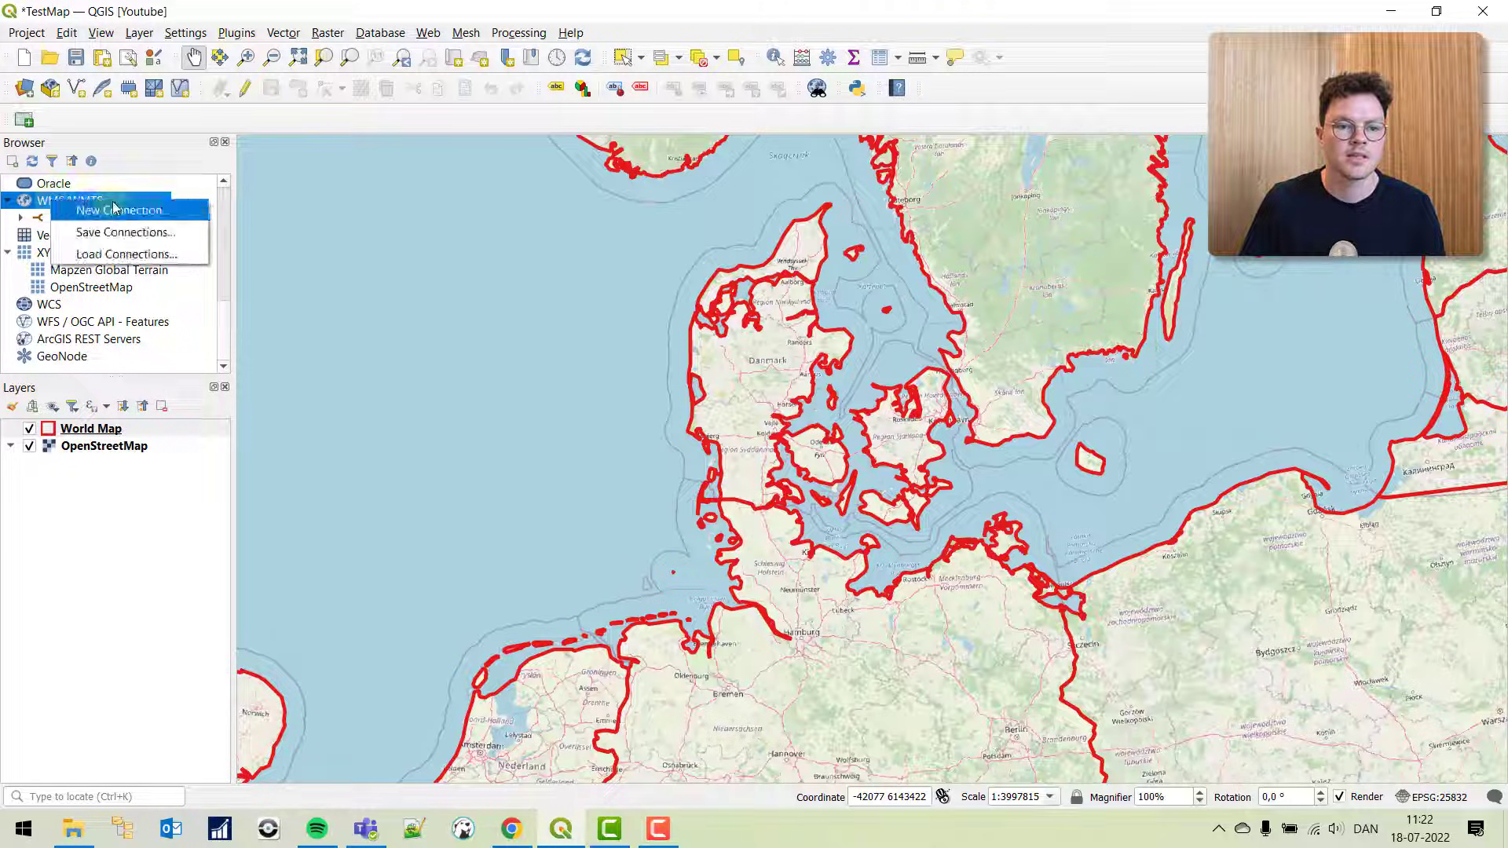
left_click(124, 212)
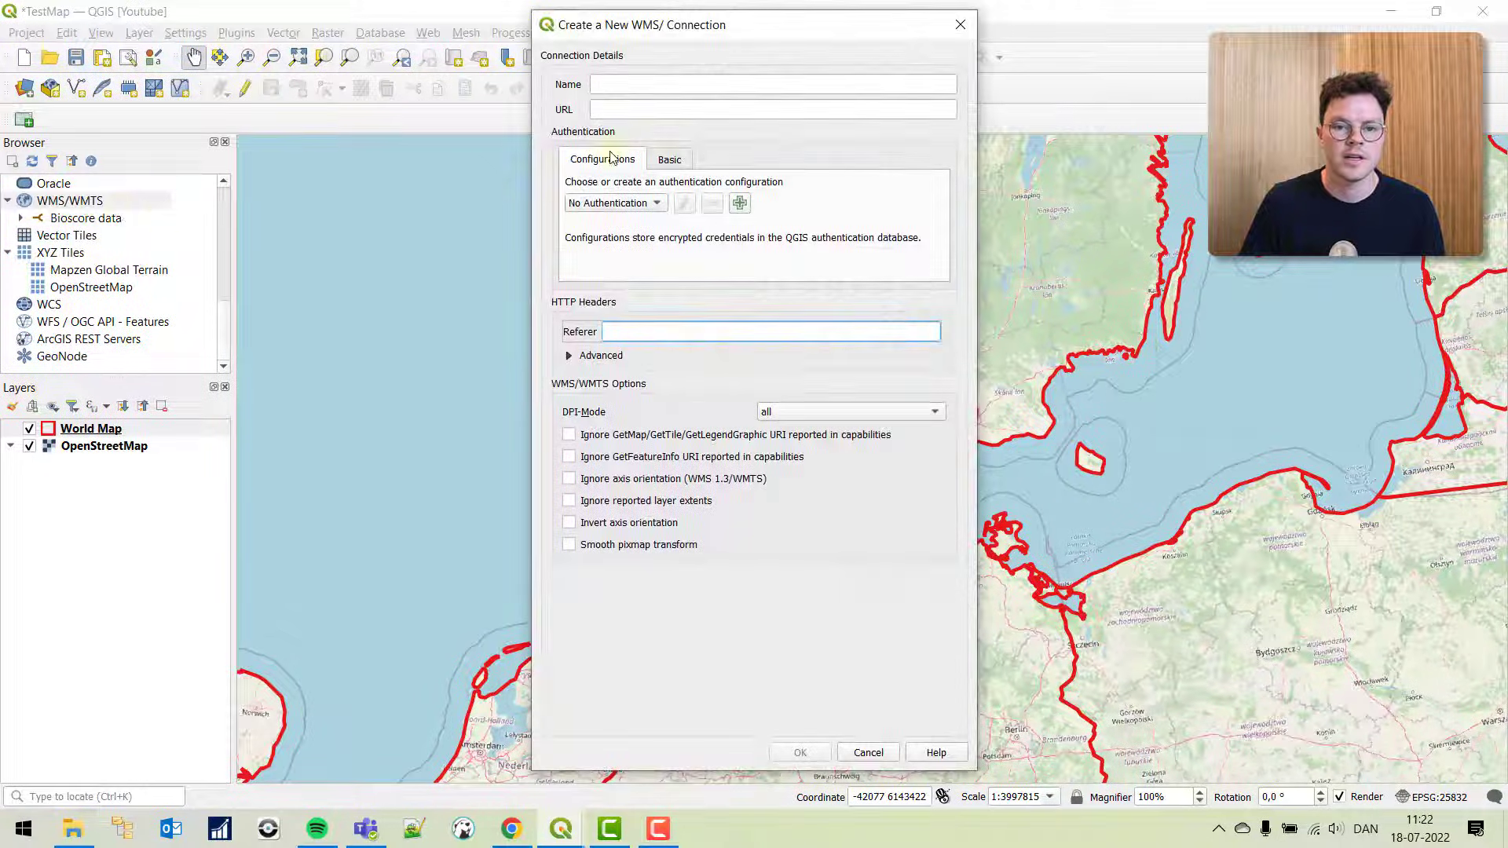
- Name the connection 'bioscore', paste the miljoegis plangroendk WMS URL, and save it
left_click(669, 83)
type("bioscore")
key("Tab")
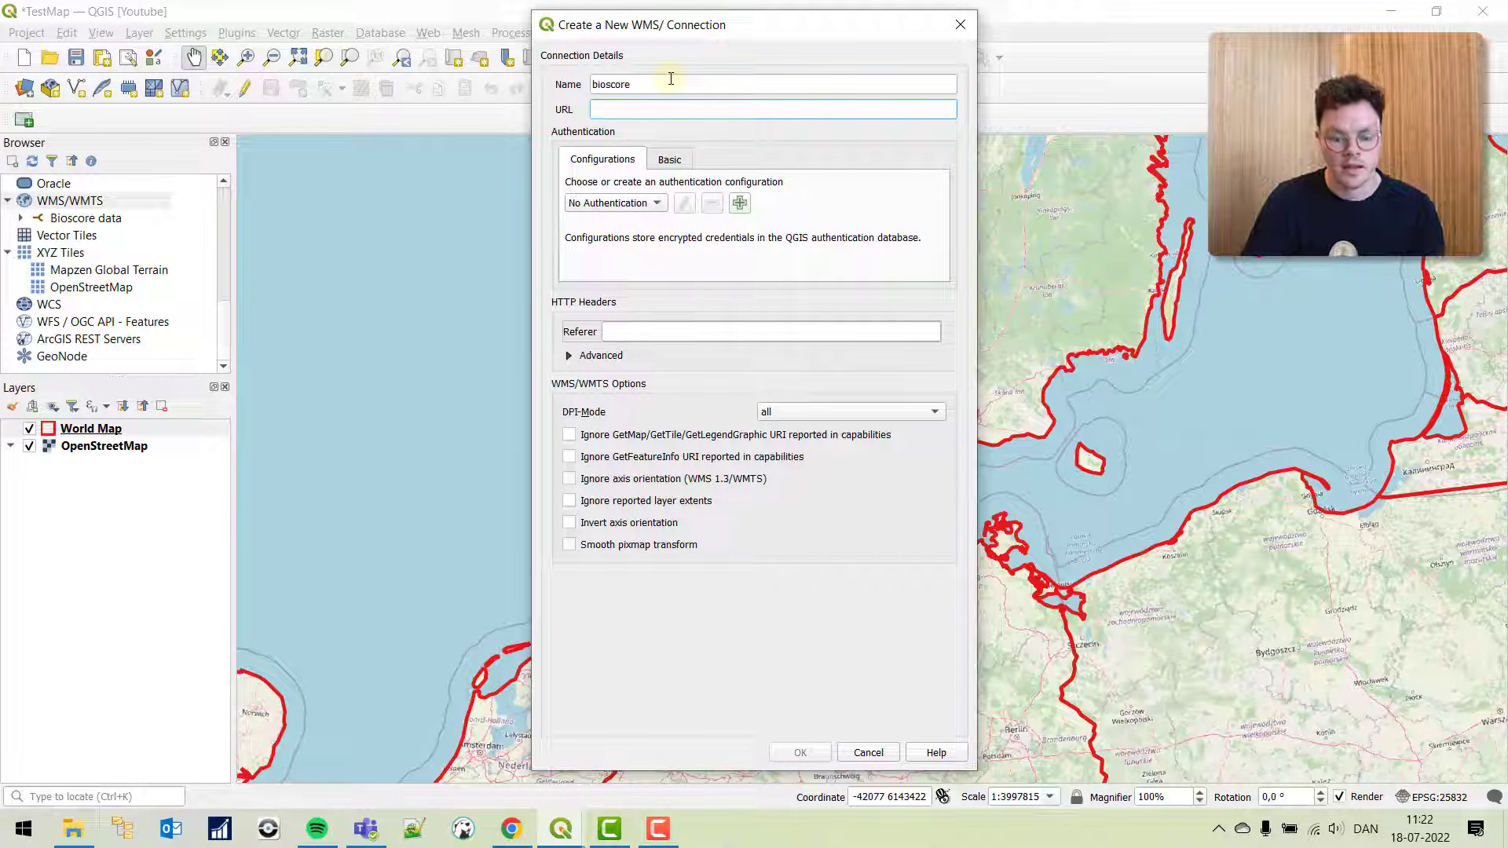
type("https://miljoegis.mim.dk/wms?servicename=miljoegis-plangroendk_wms")
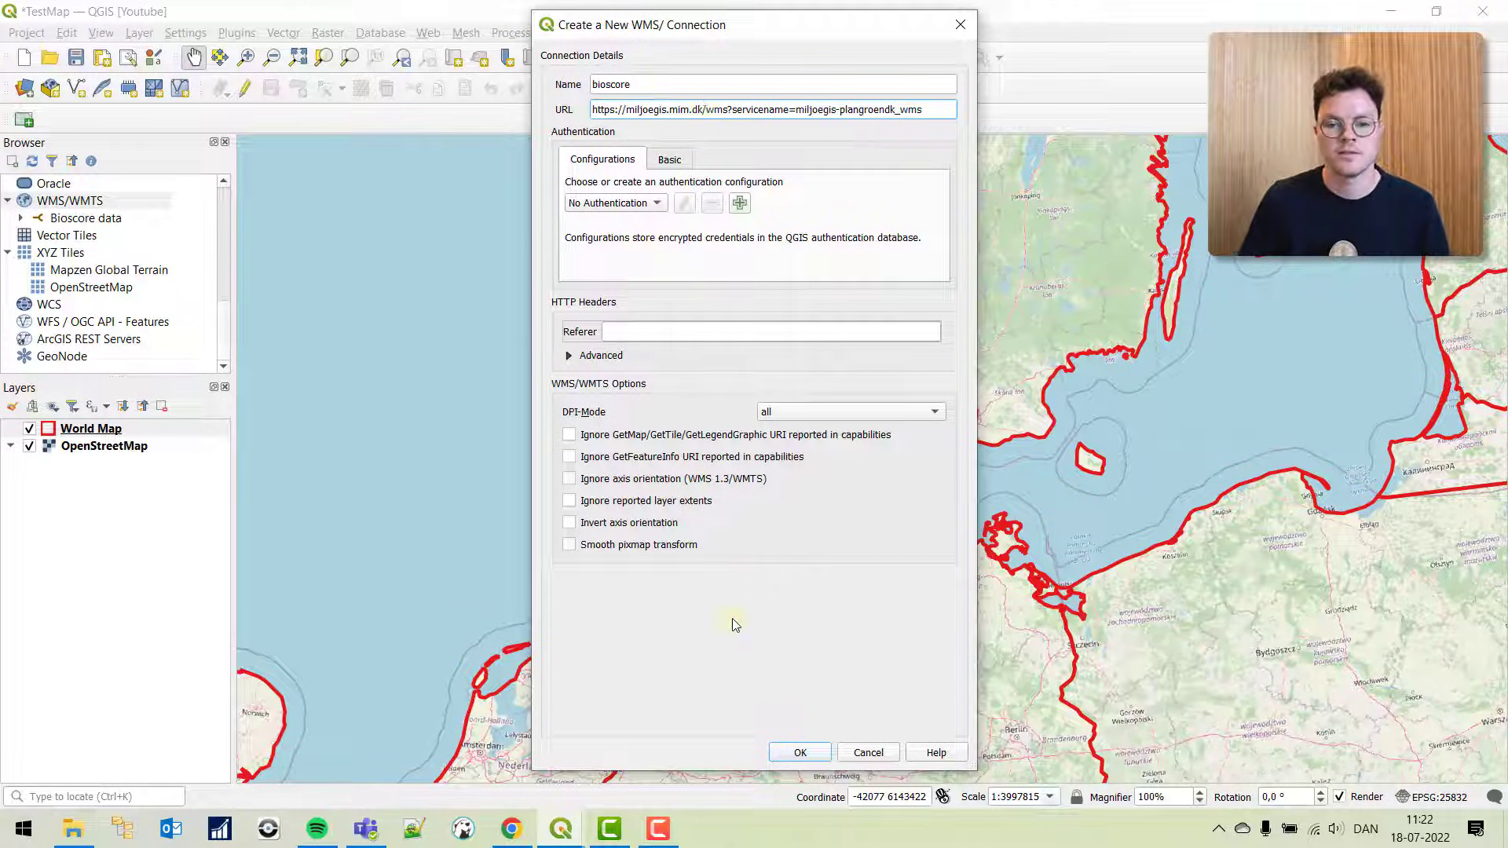
left_click(804, 755)
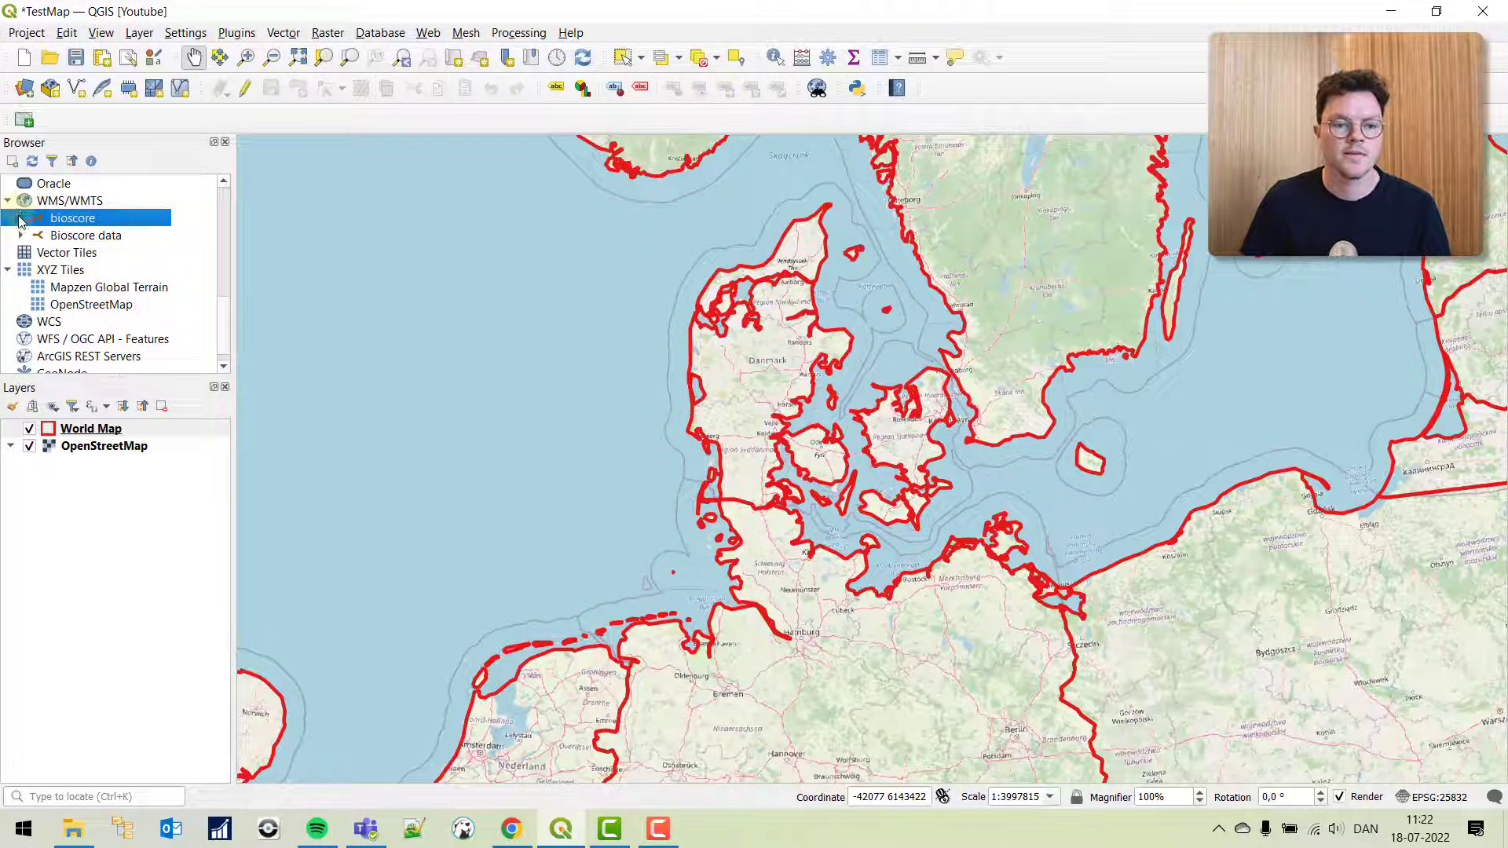
- Expand the bioscore connection and drag the Lokal prioritering (Bioscore) layer into Layers
left_click(21, 219)
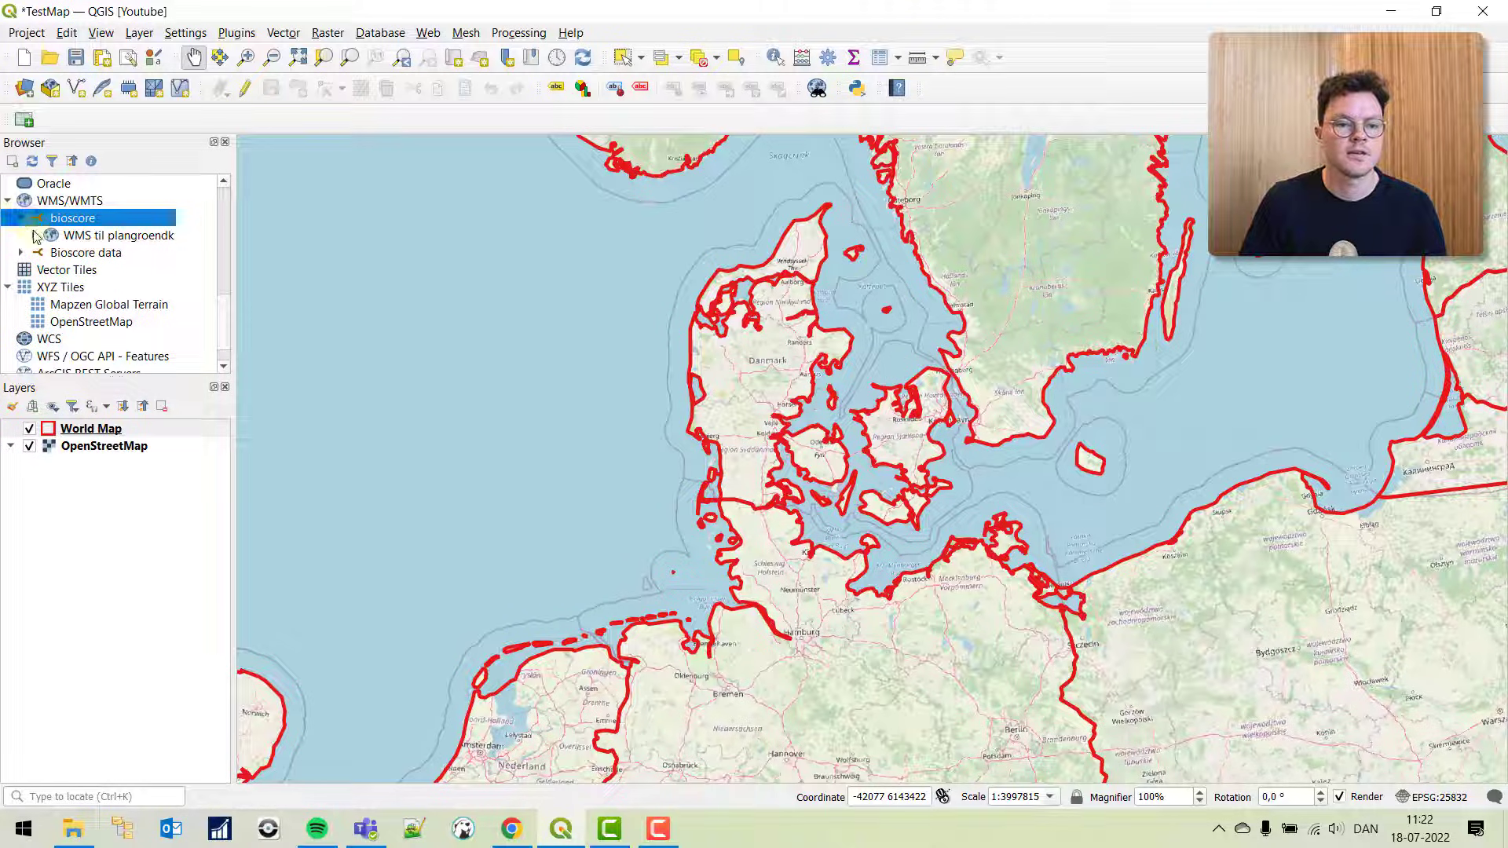
left_click(34, 234)
scroll(95, 267, "down", 1)
scroll(102, 256, "down", 2)
scroll(106, 262, "down", 1)
scroll(114, 283, "down", 1)
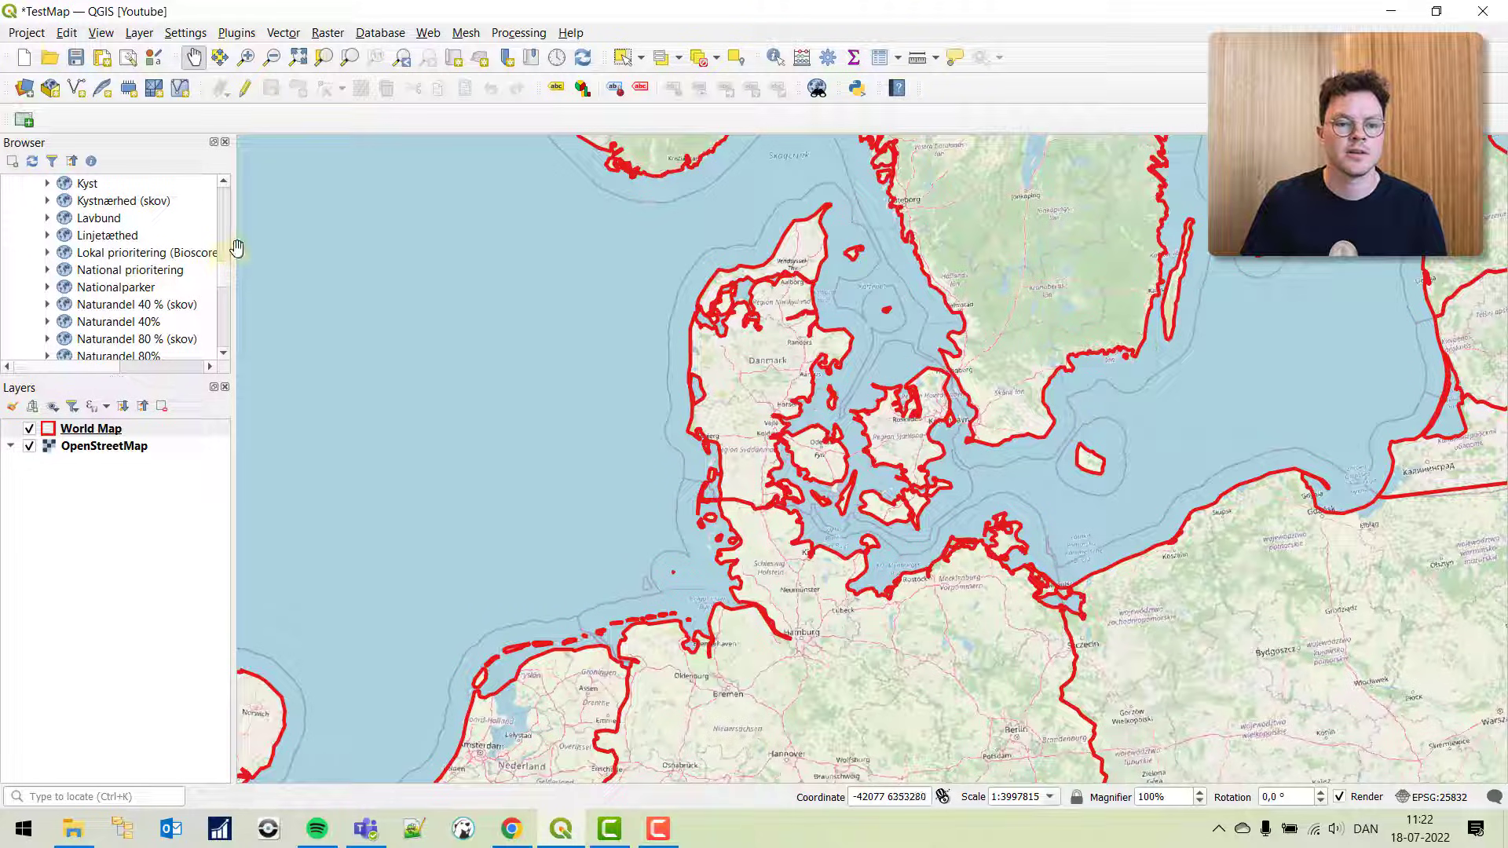
left_click_drag(231, 250, 868, 463)
left_click_drag(232, 249, 271, 250)
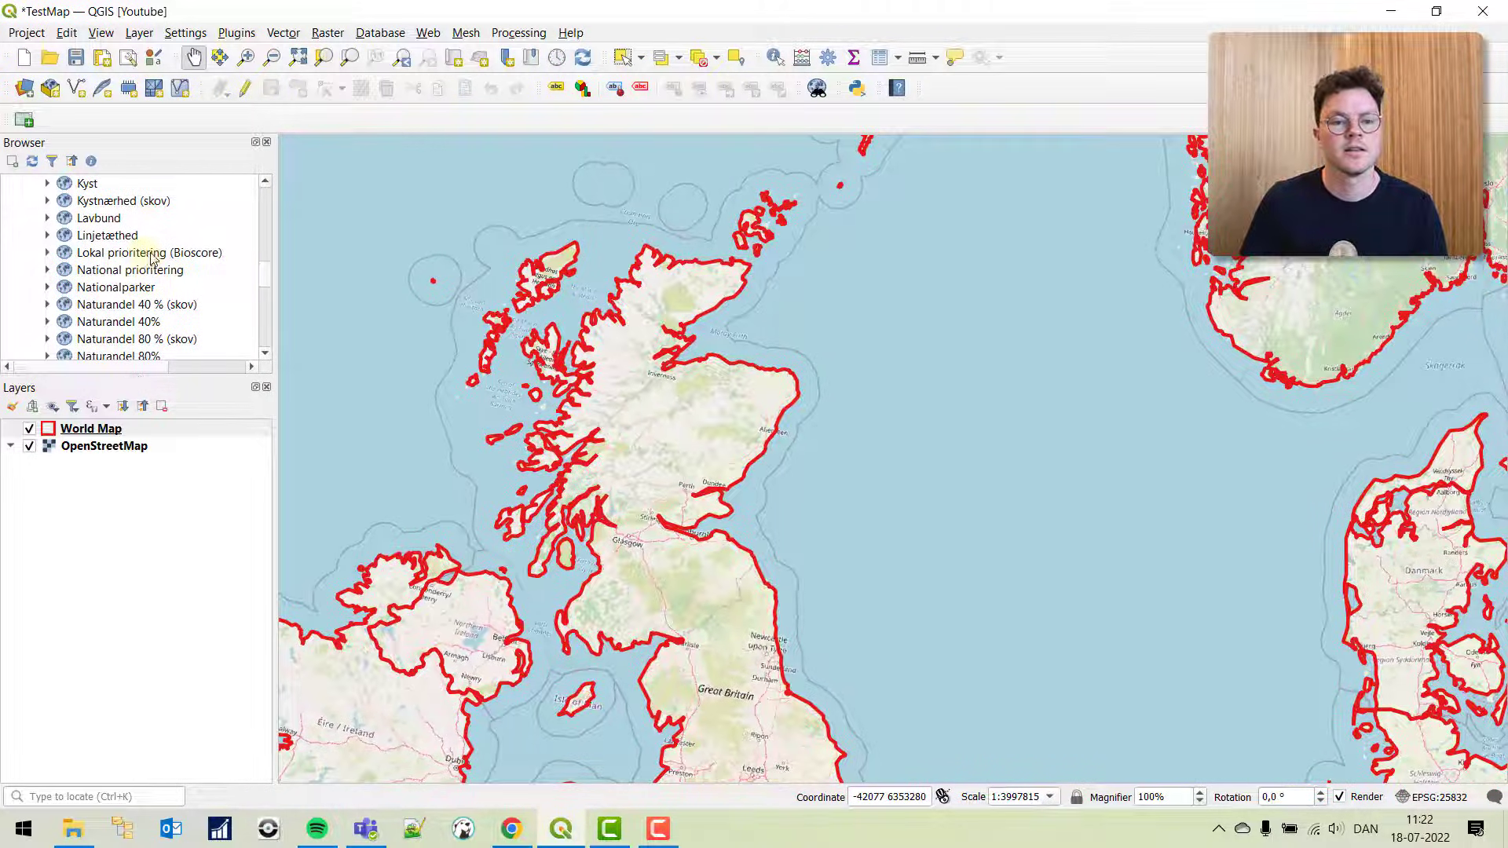
left_click(183, 254)
left_click(47, 252)
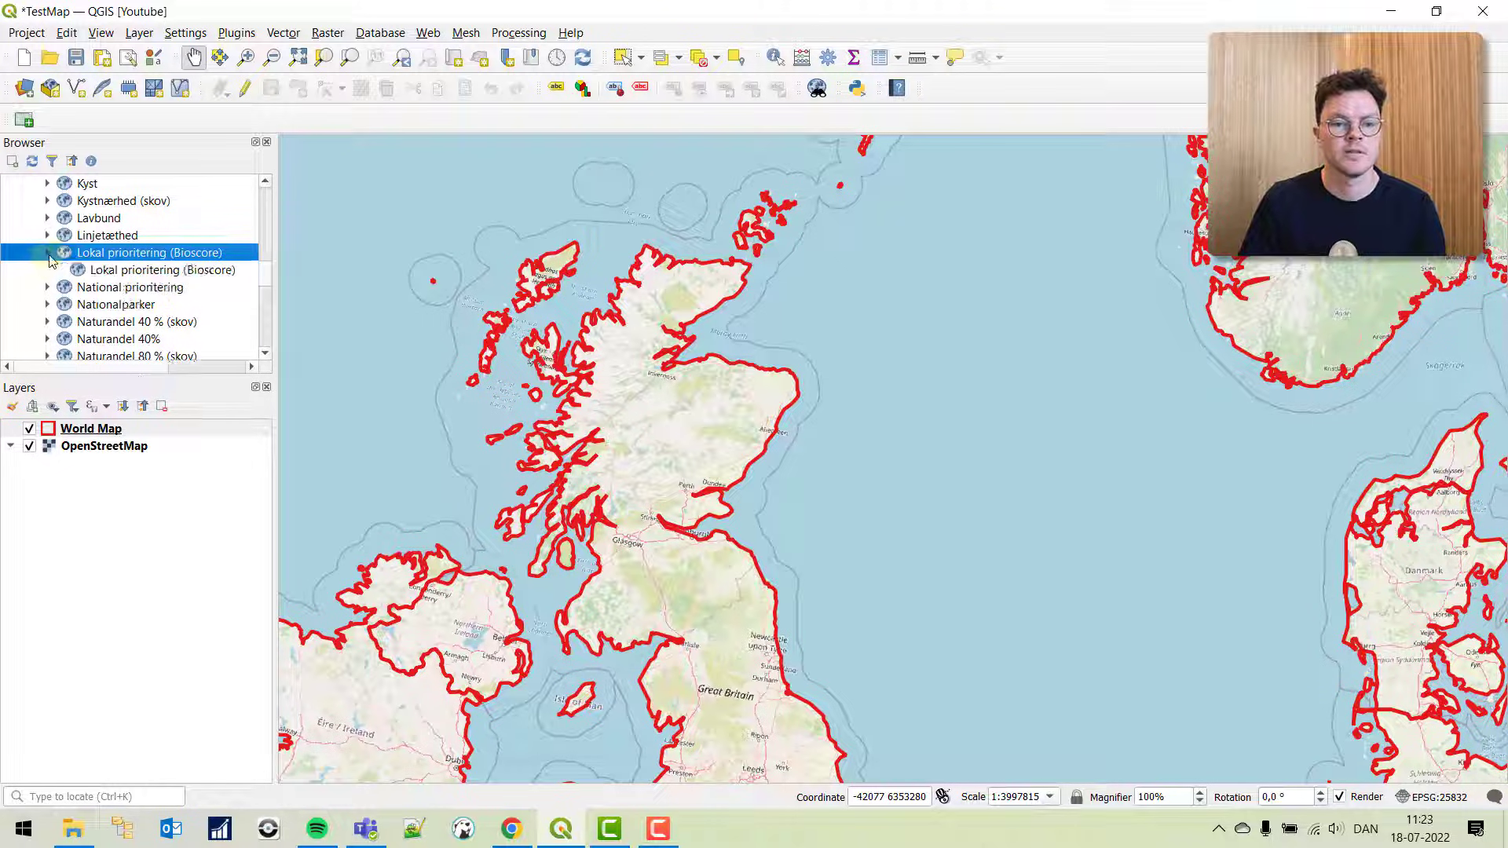
right_click(96, 273)
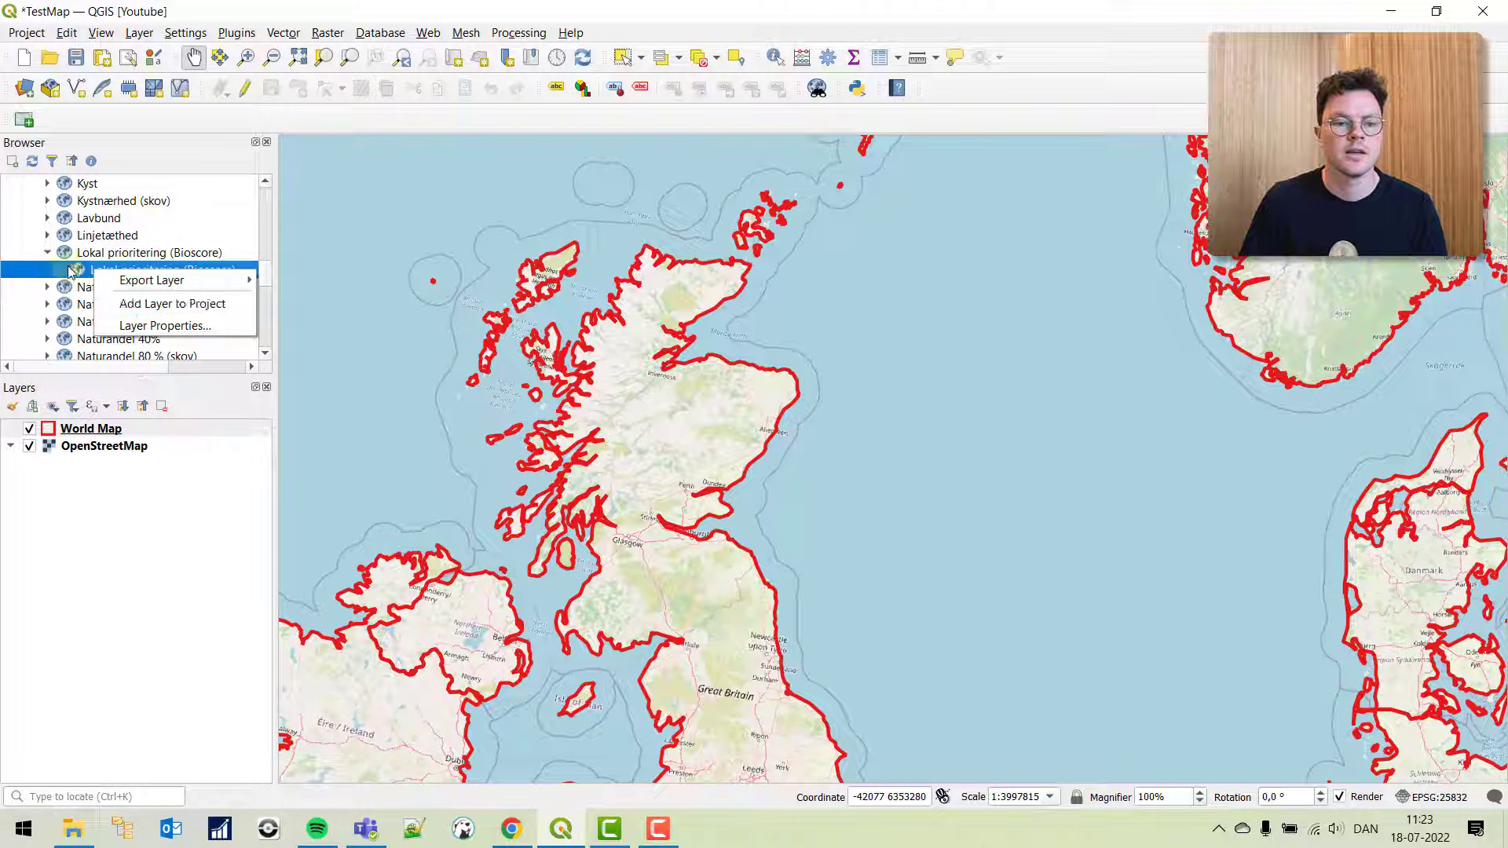
left_click_drag(100, 272, 28, 406)
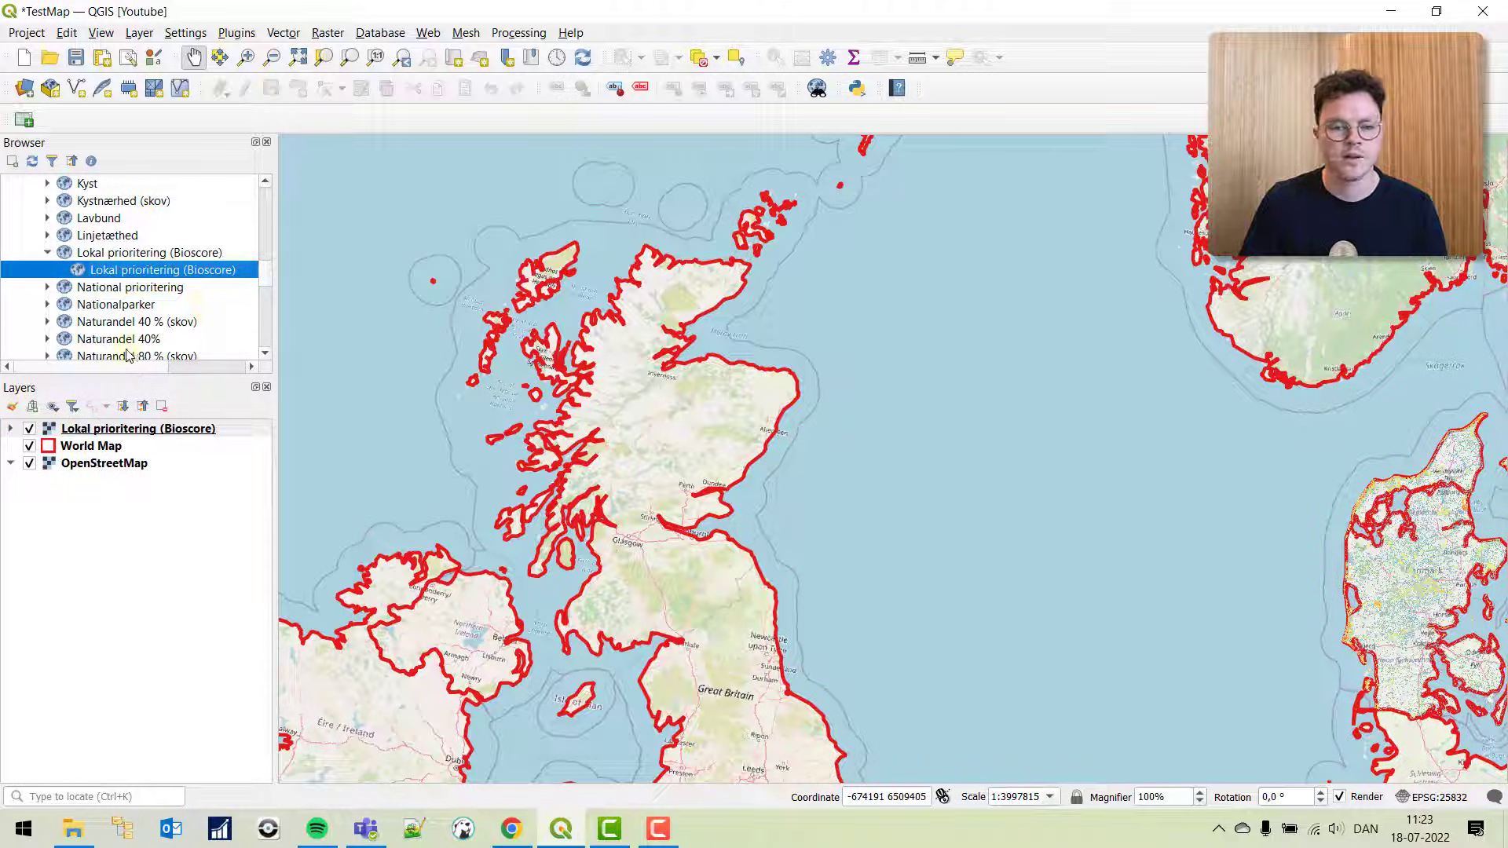
- Zoom to the bioscore layer's extent and untick the World Map layer
right_click(97, 431)
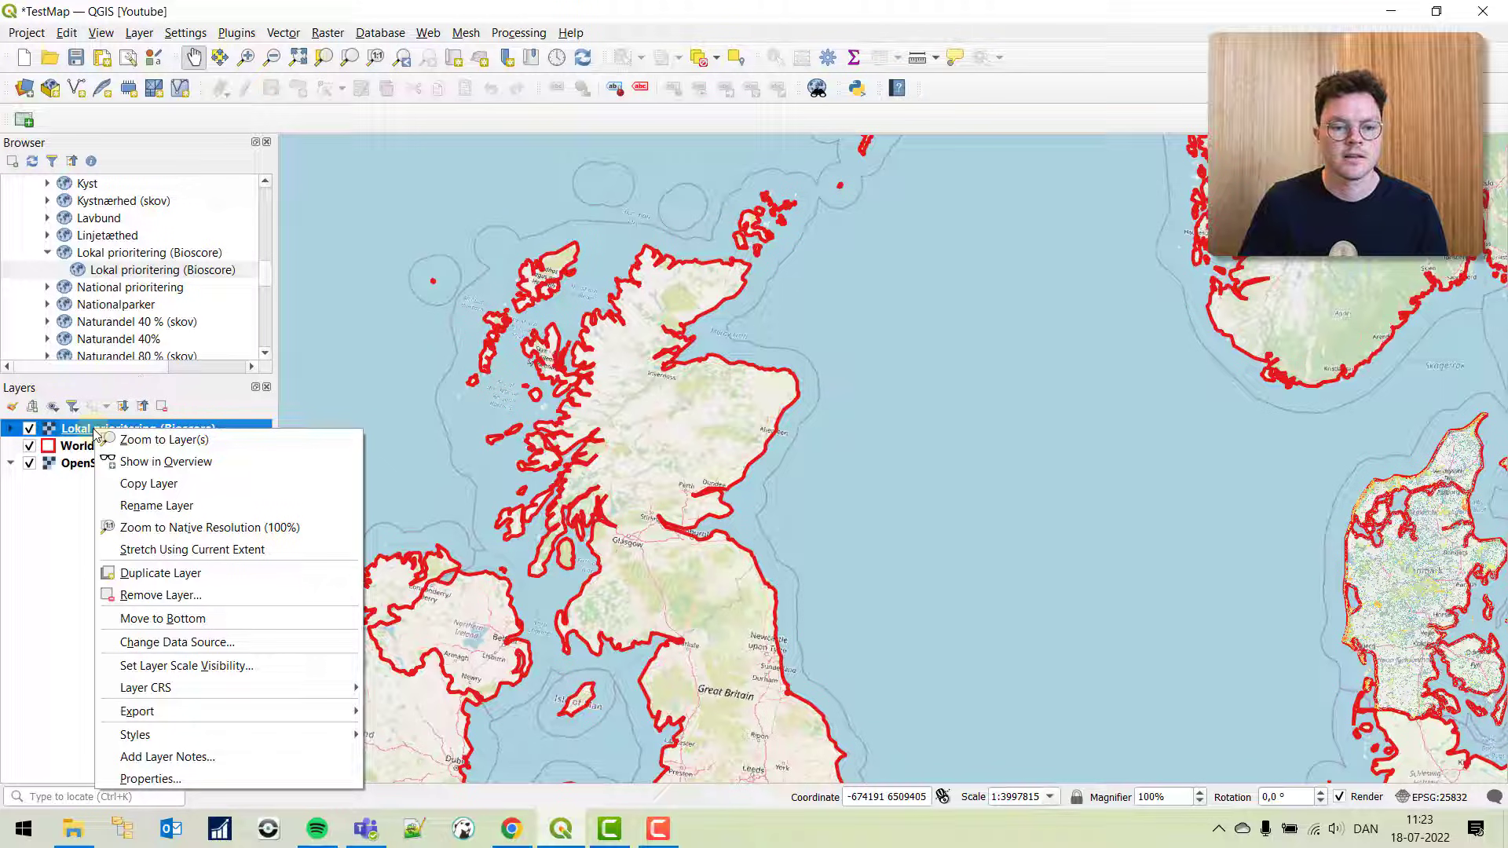
left_click(174, 442)
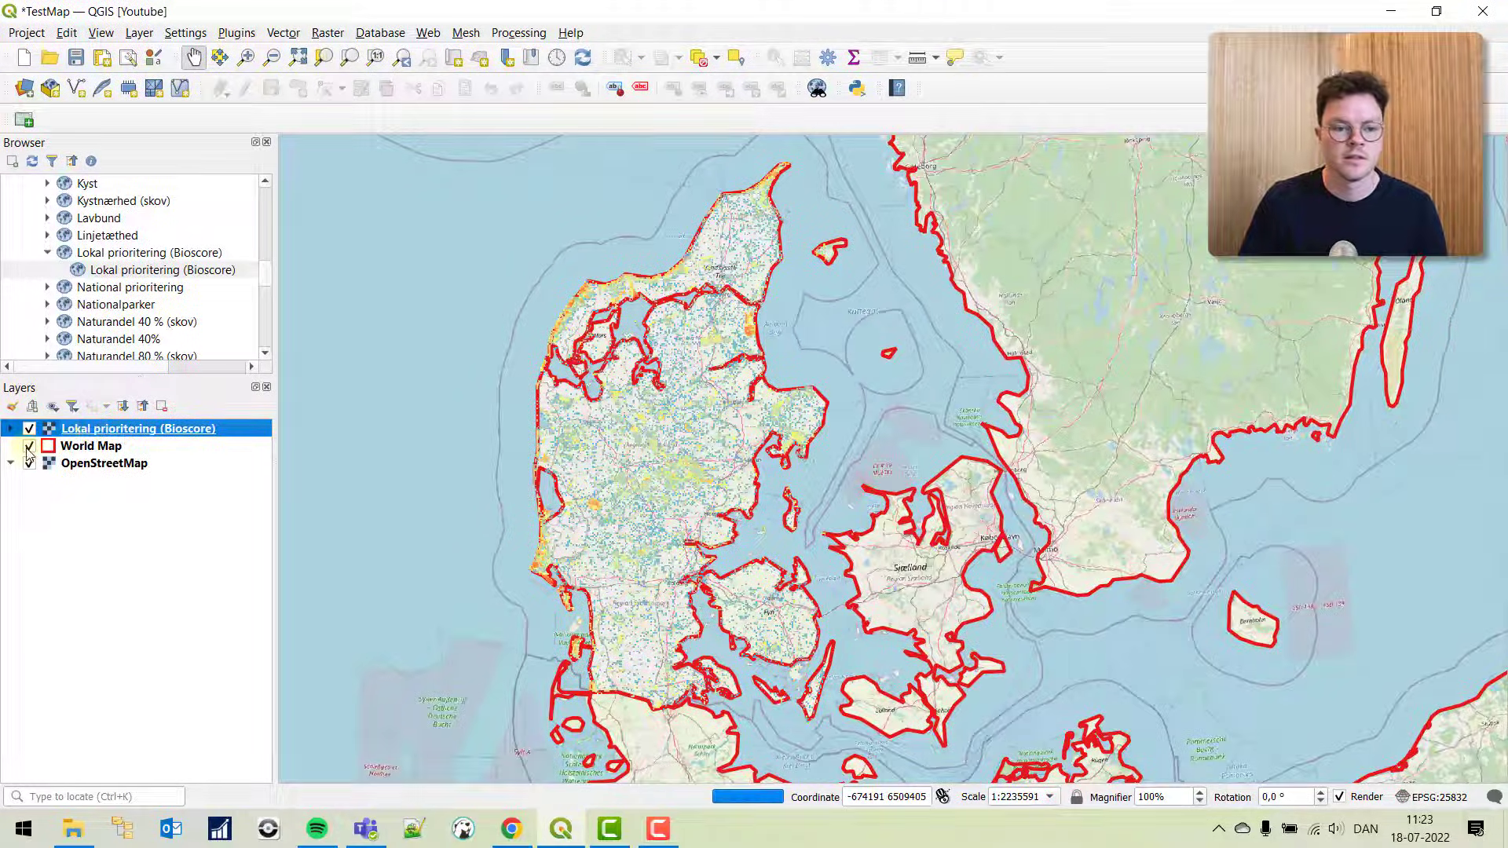
left_click(29, 446)
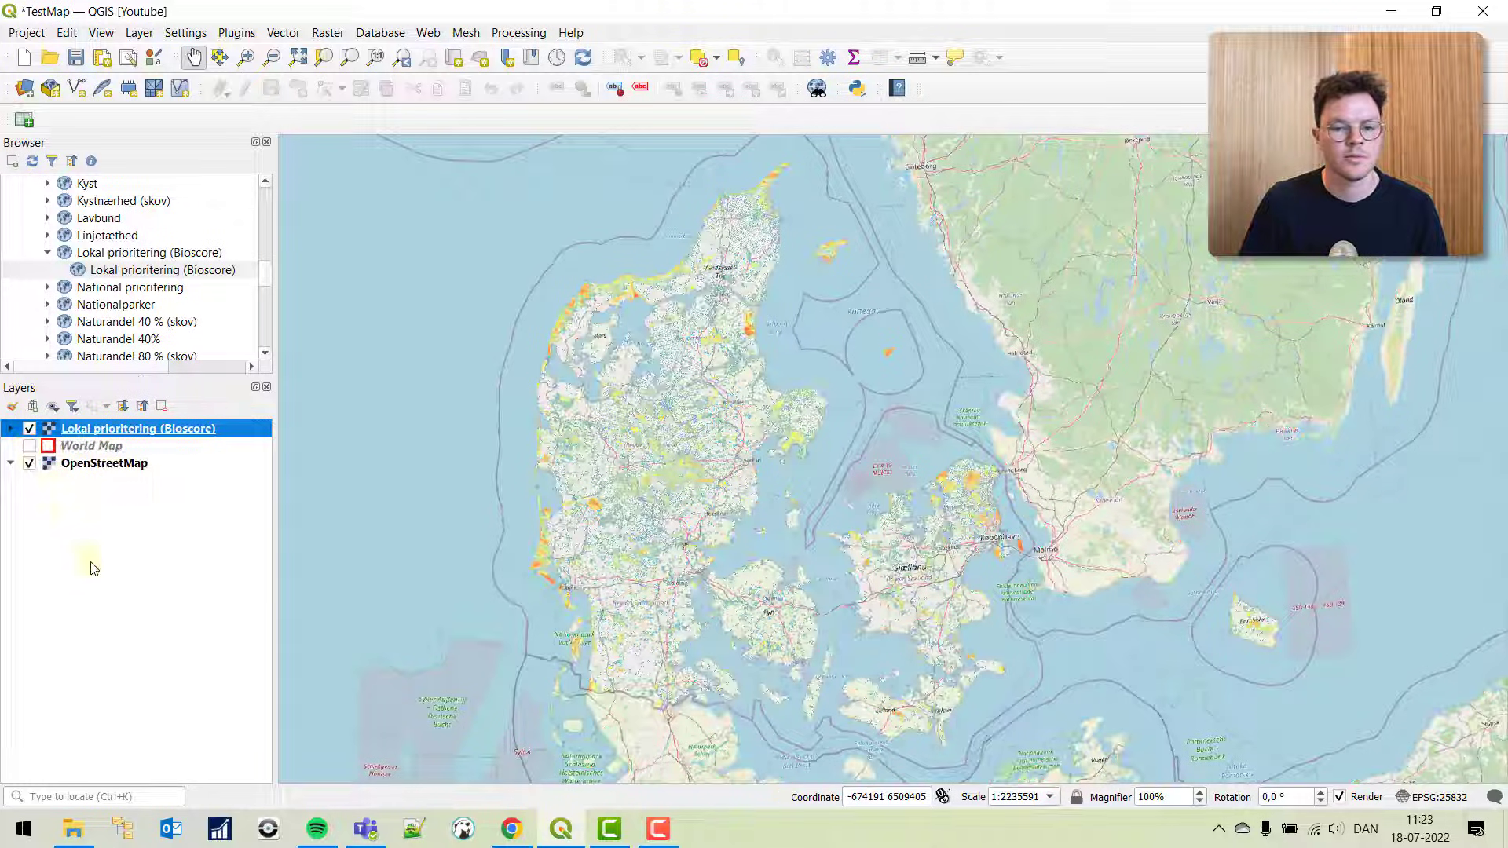
- Set the OpenStreetMap layer's global opacity to 40%
left_click(95, 466)
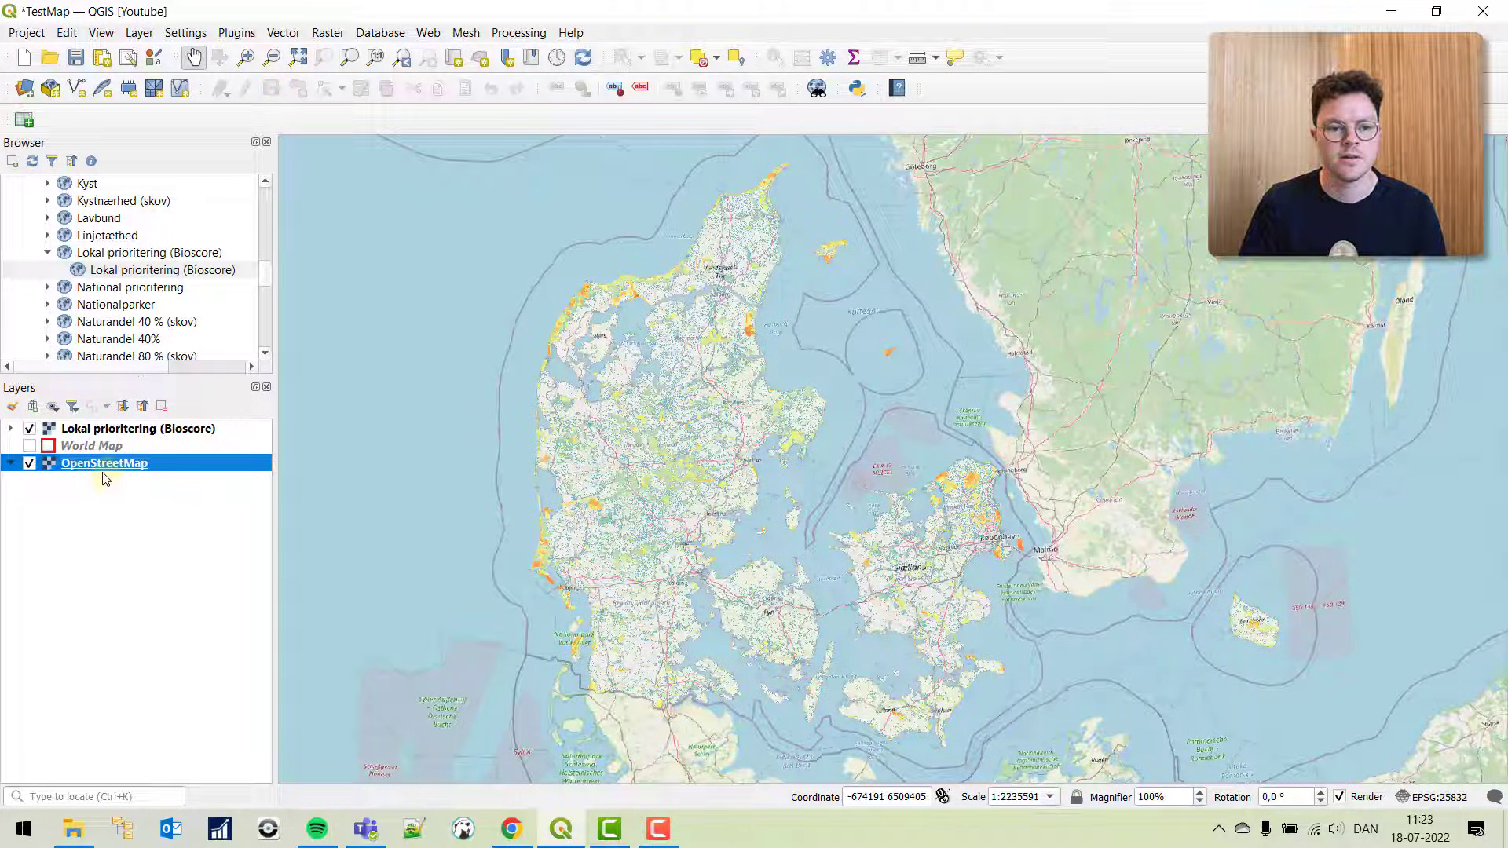
double_click(104, 467)
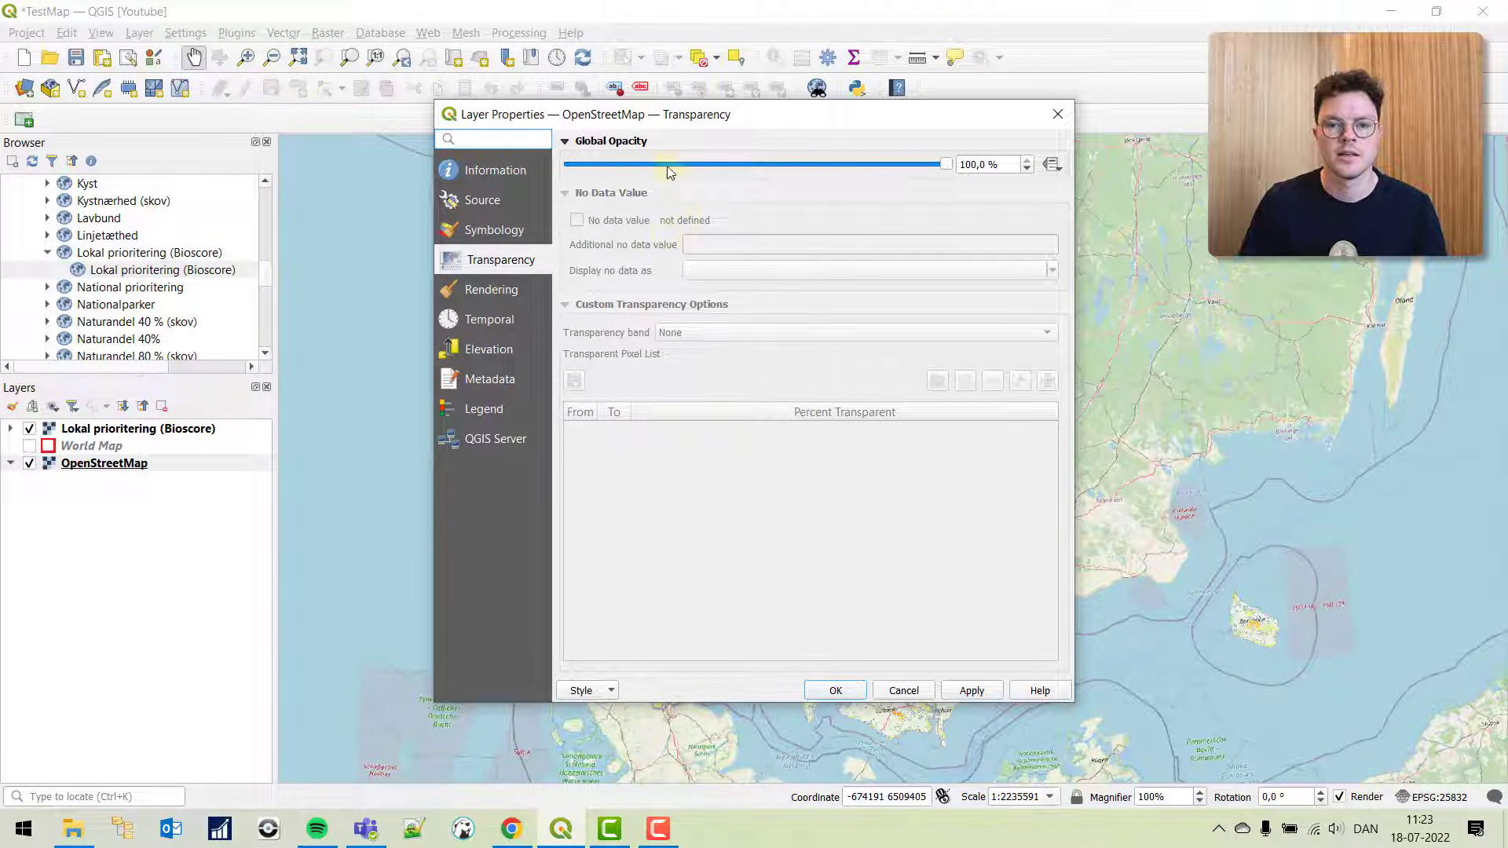
scroll(667, 168, "down", 2)
scroll(667, 169, "down", 2)
scroll(667, 169, "down", 1)
scroll(667, 168, "down", 1)
left_click(969, 691)
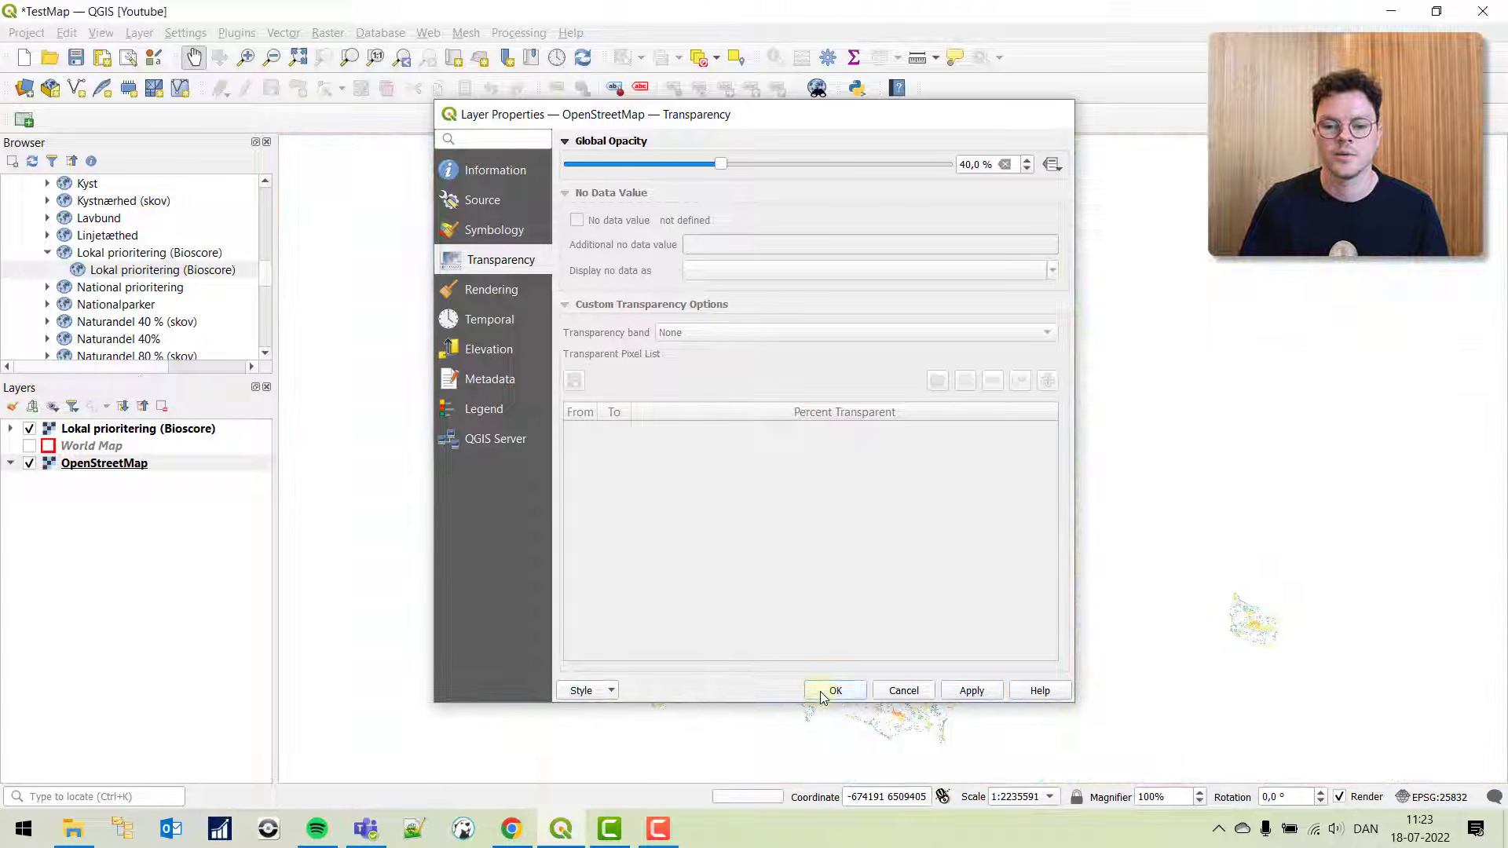
left_click(824, 695)
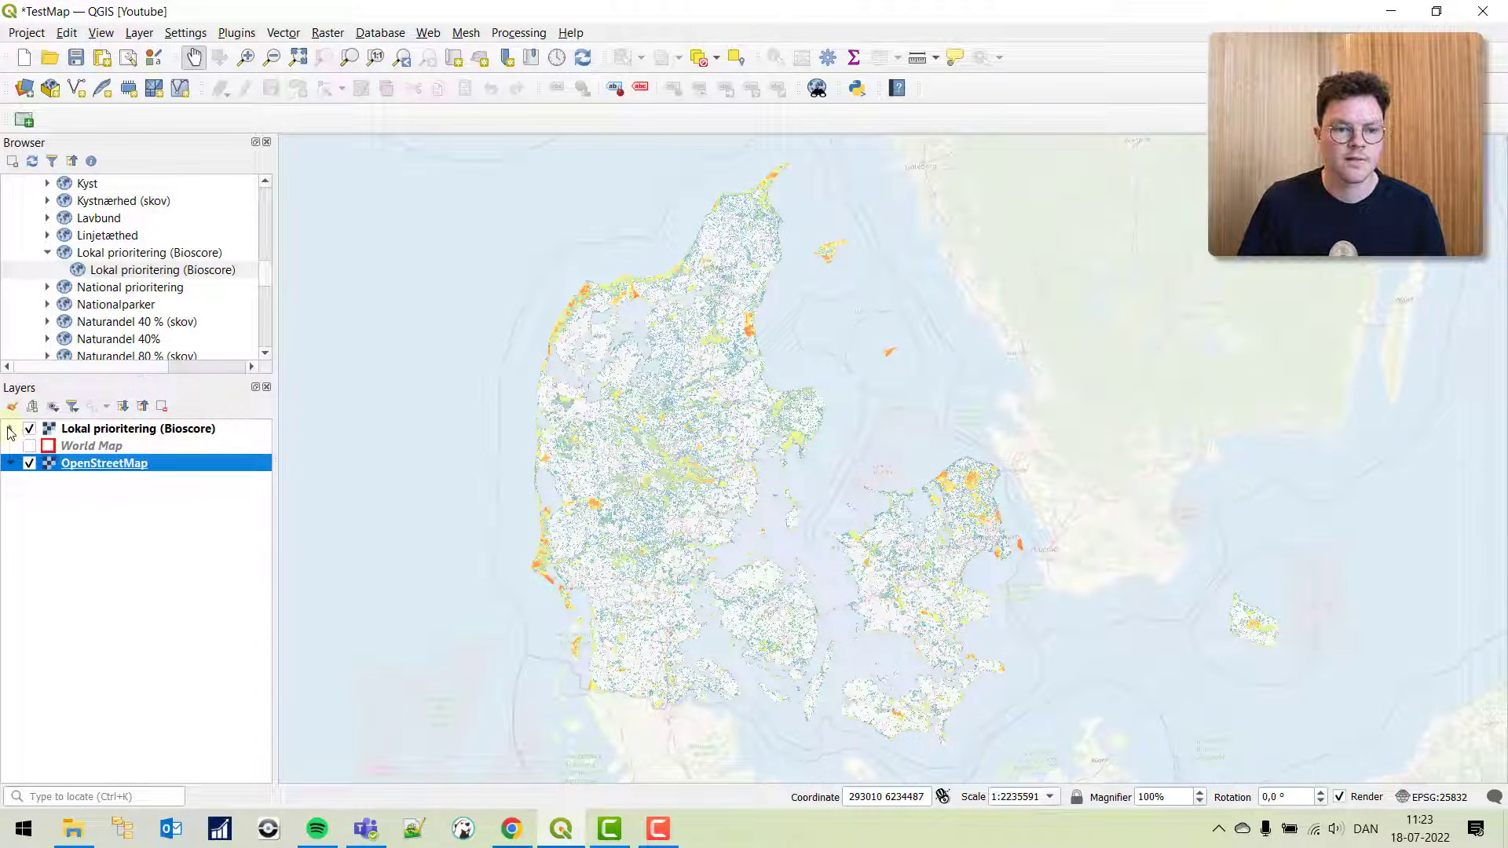
- Expand Lokal prioritering (Bioscore) in Layers to reveal legend classes 1–20
left_click(10, 429)
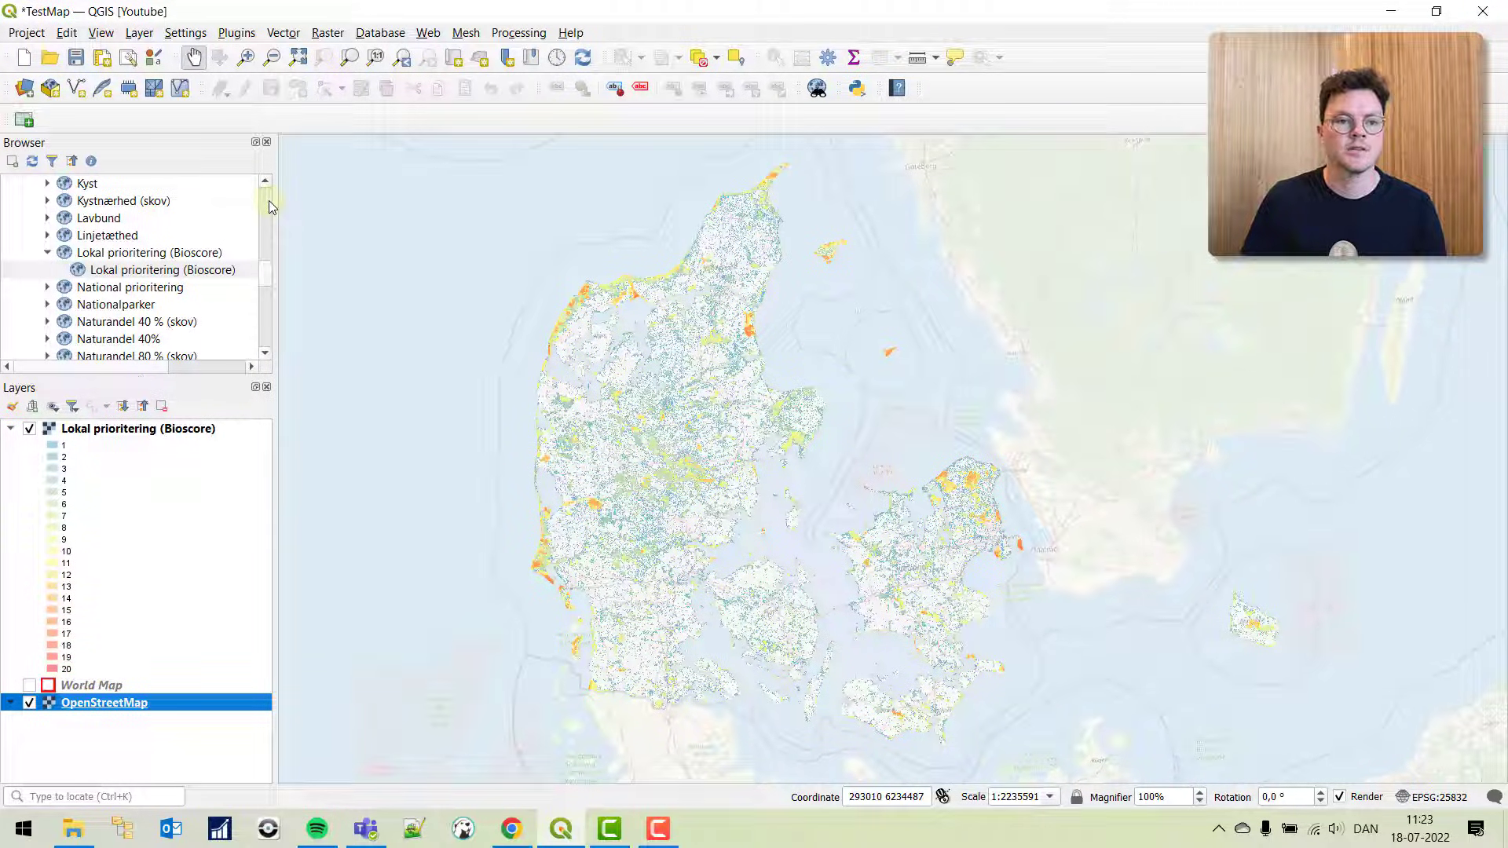
- Reinstall the Layout Loader plugin through the plugin manager, then close the manager
left_click(242, 36)
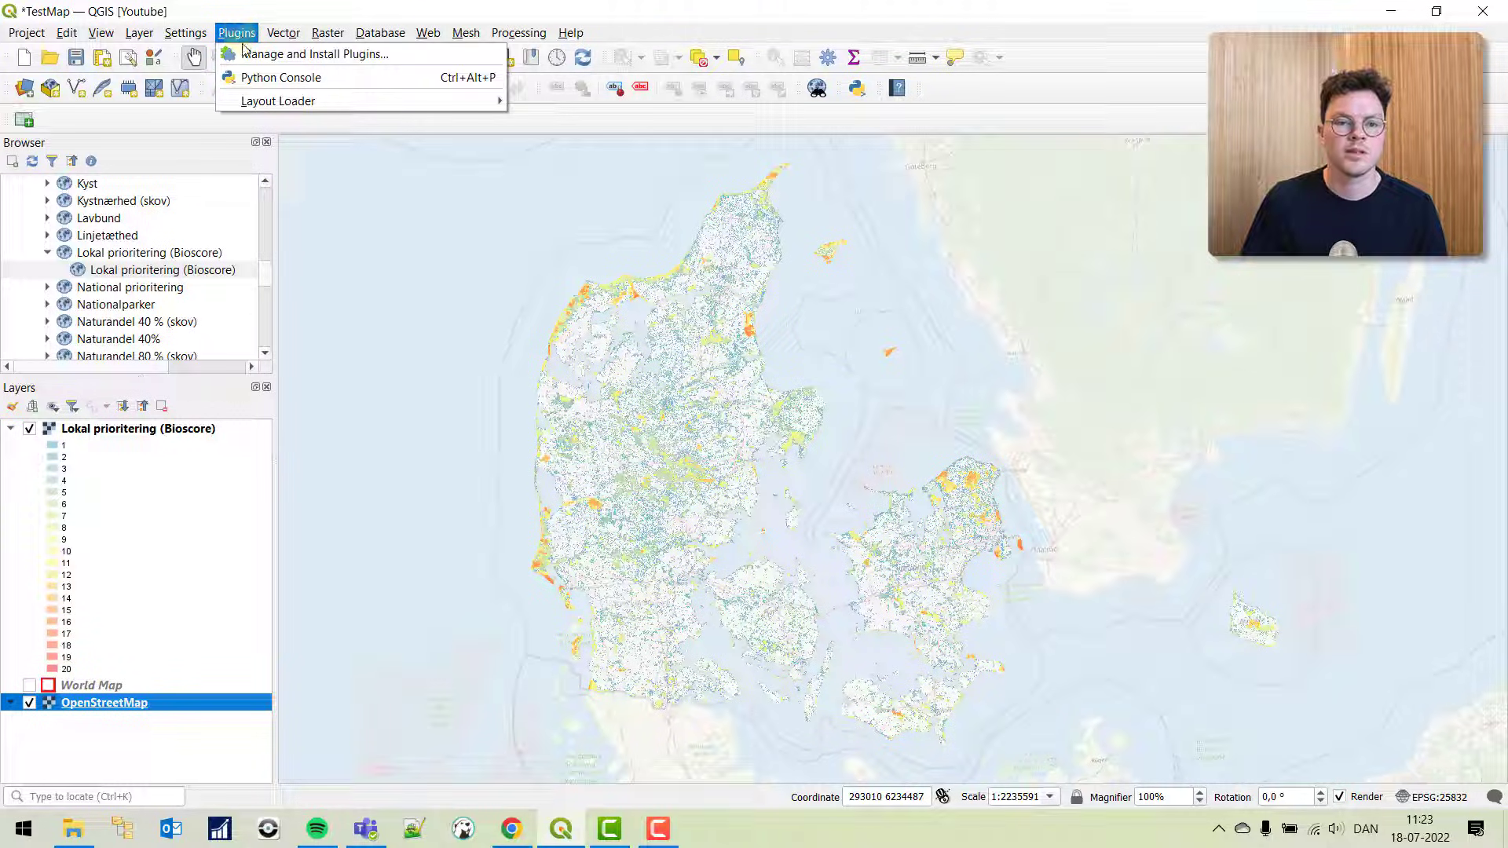
left_click(247, 56)
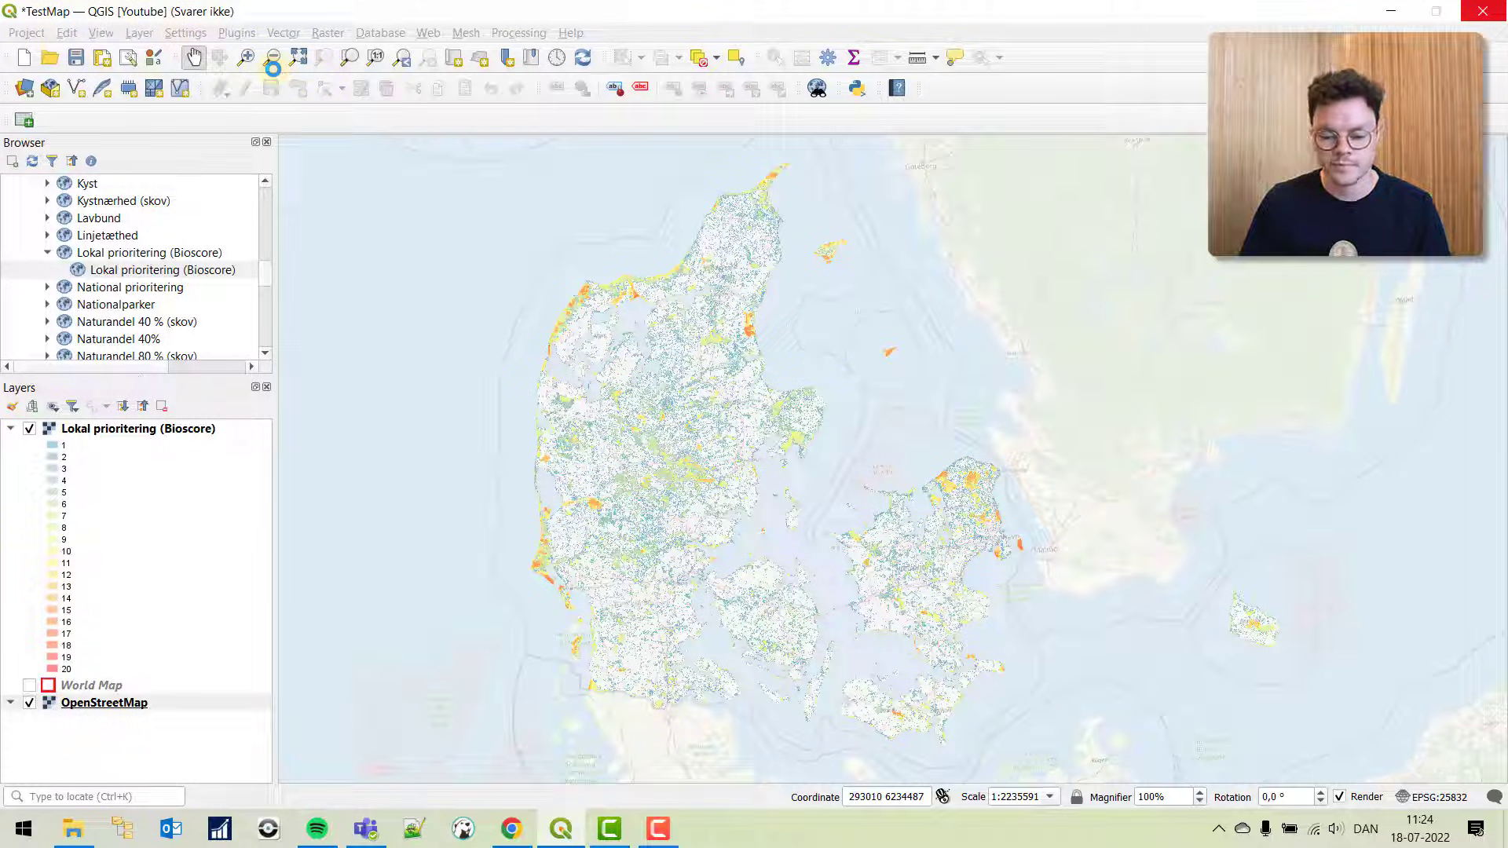
left_click_drag(294, 15, 681, 204)
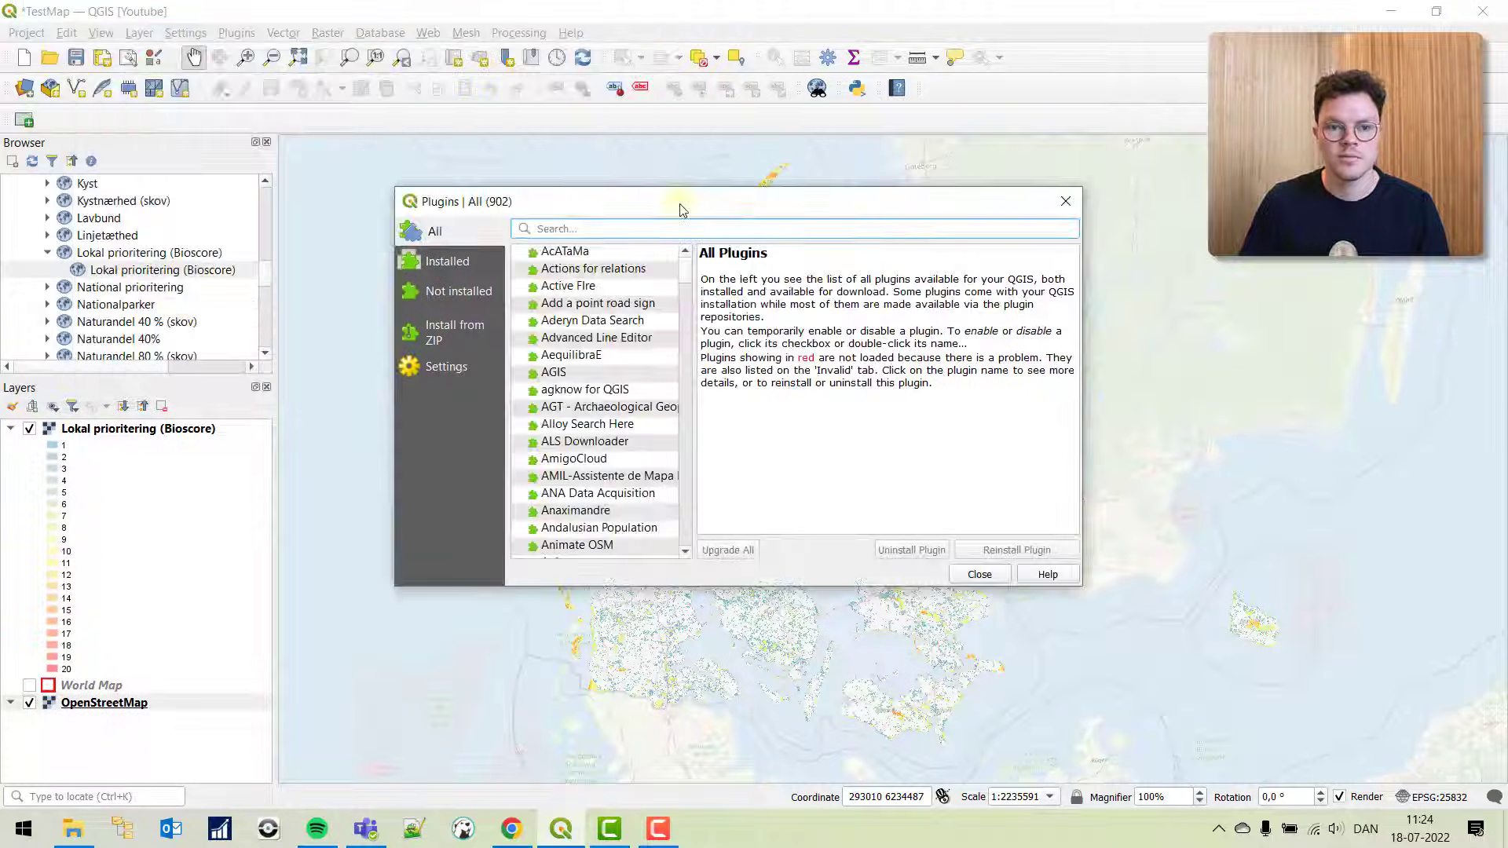
type("la")
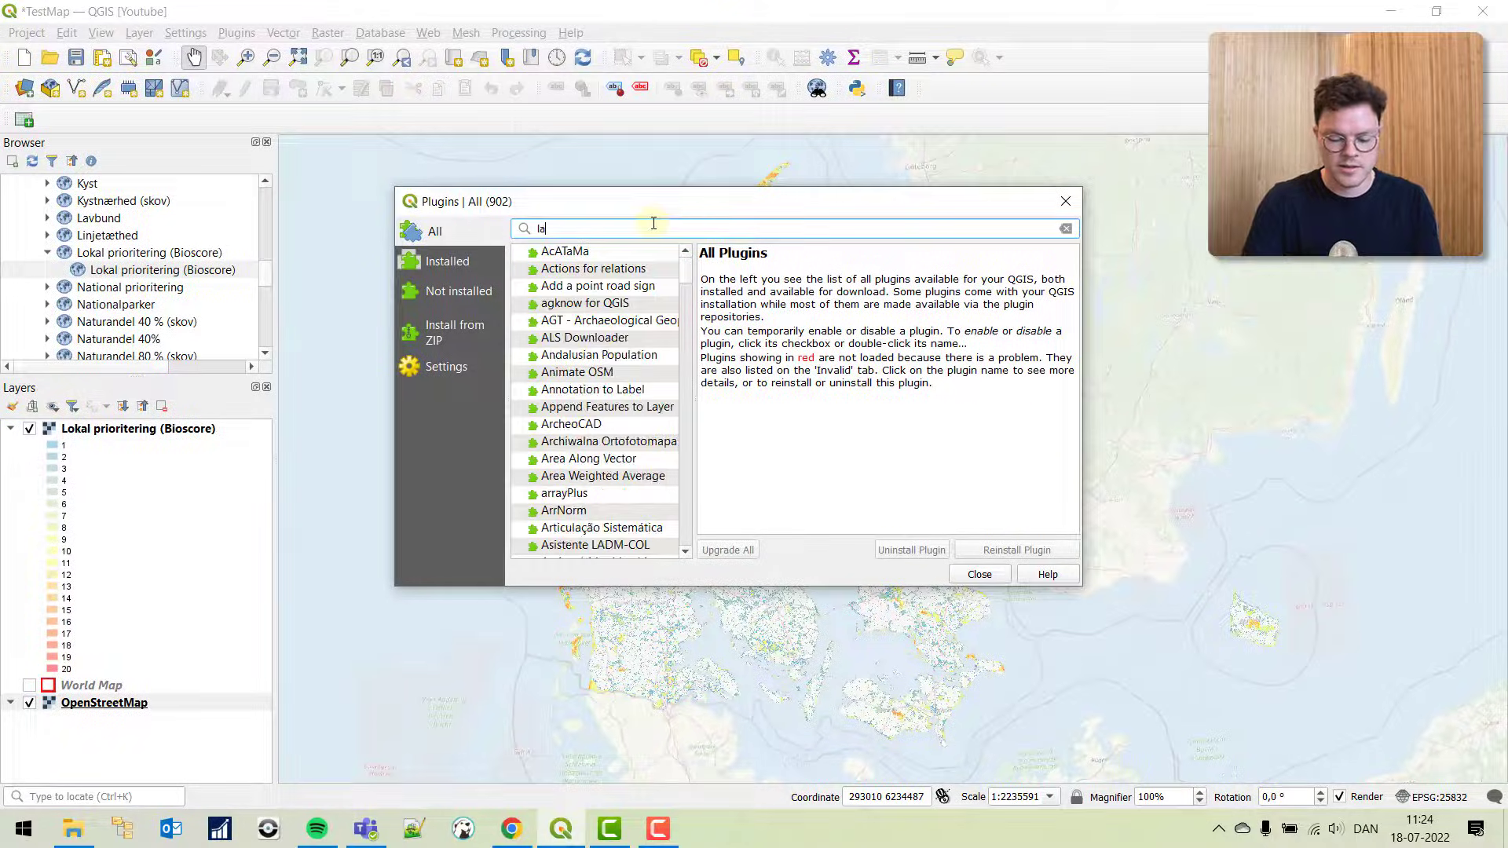
type("yout")
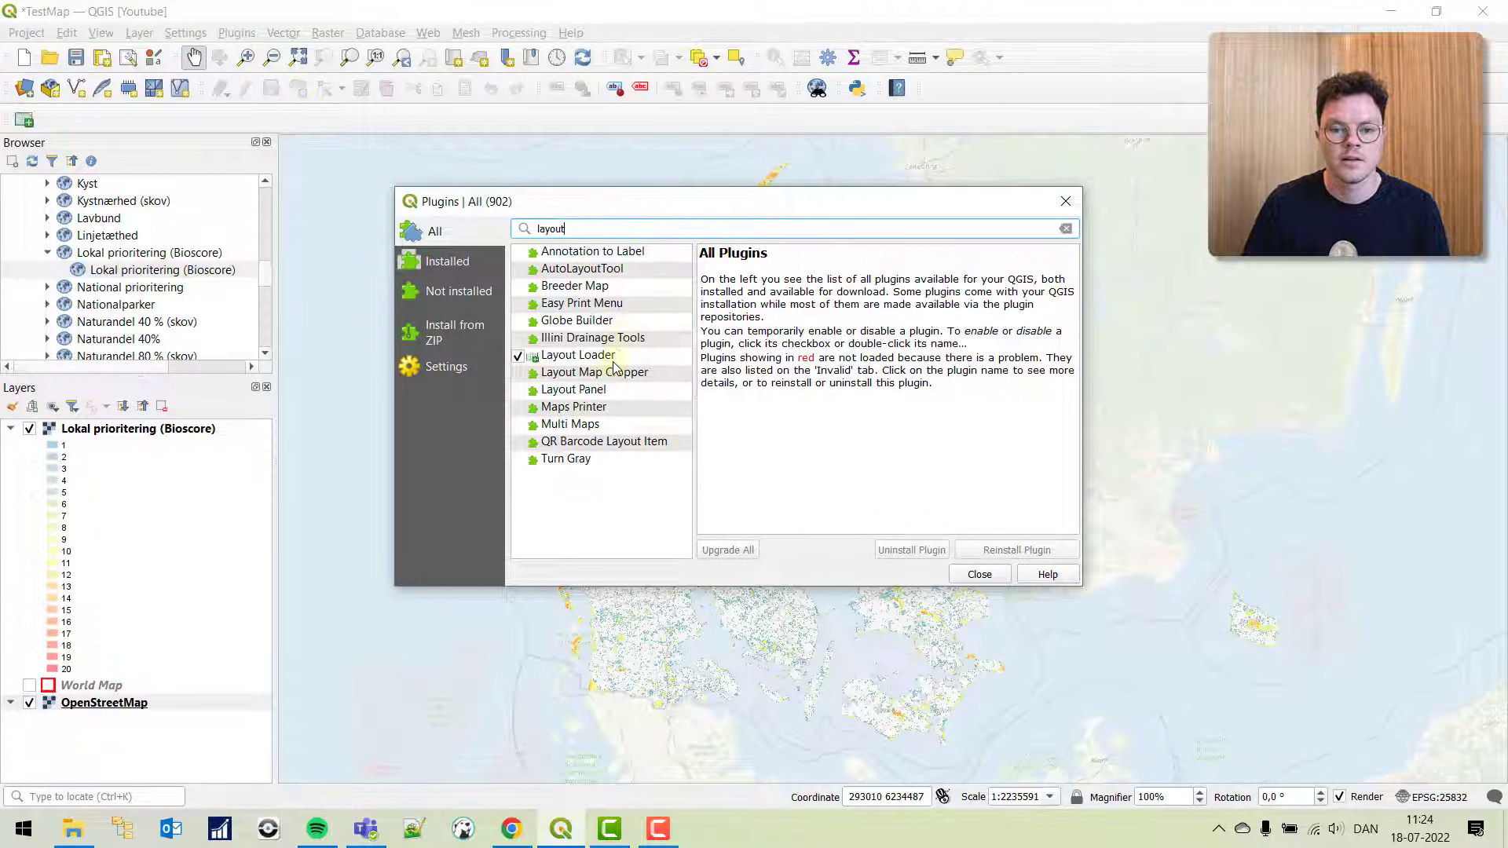
left_click(613, 356)
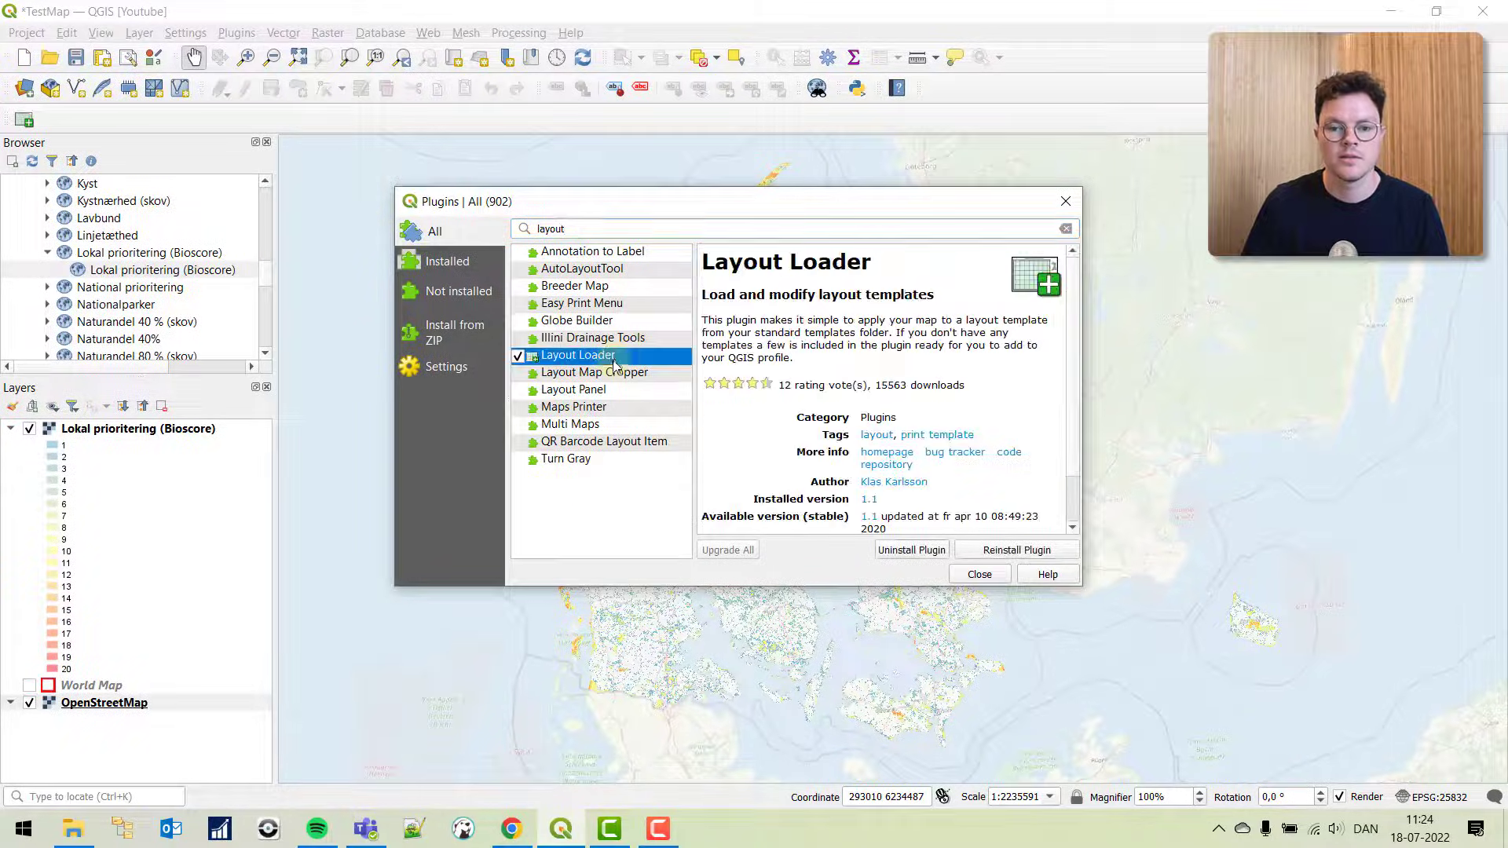
left_click(1012, 552)
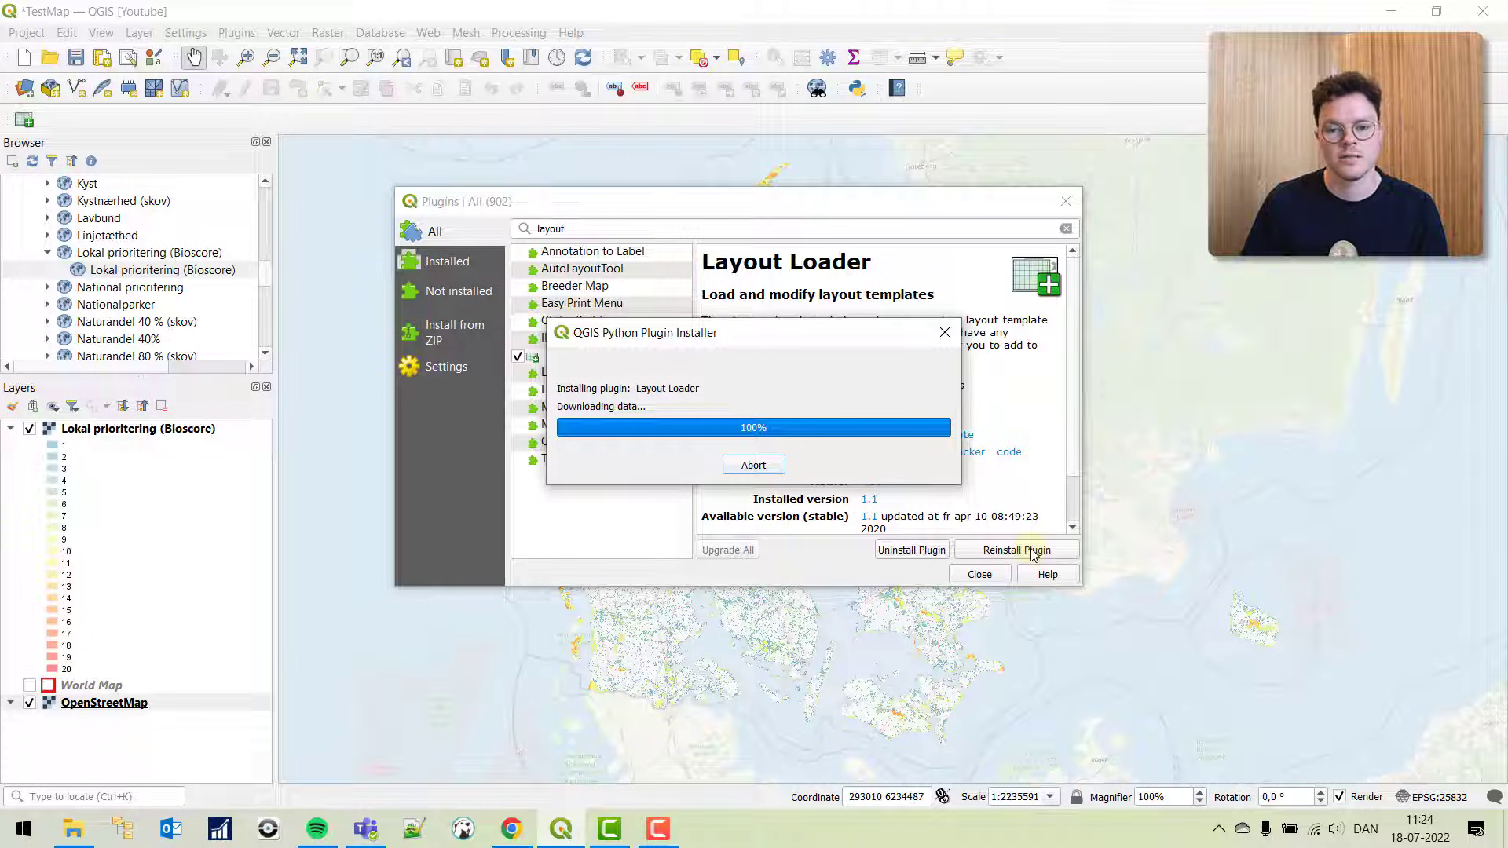
left_click(1065, 202)
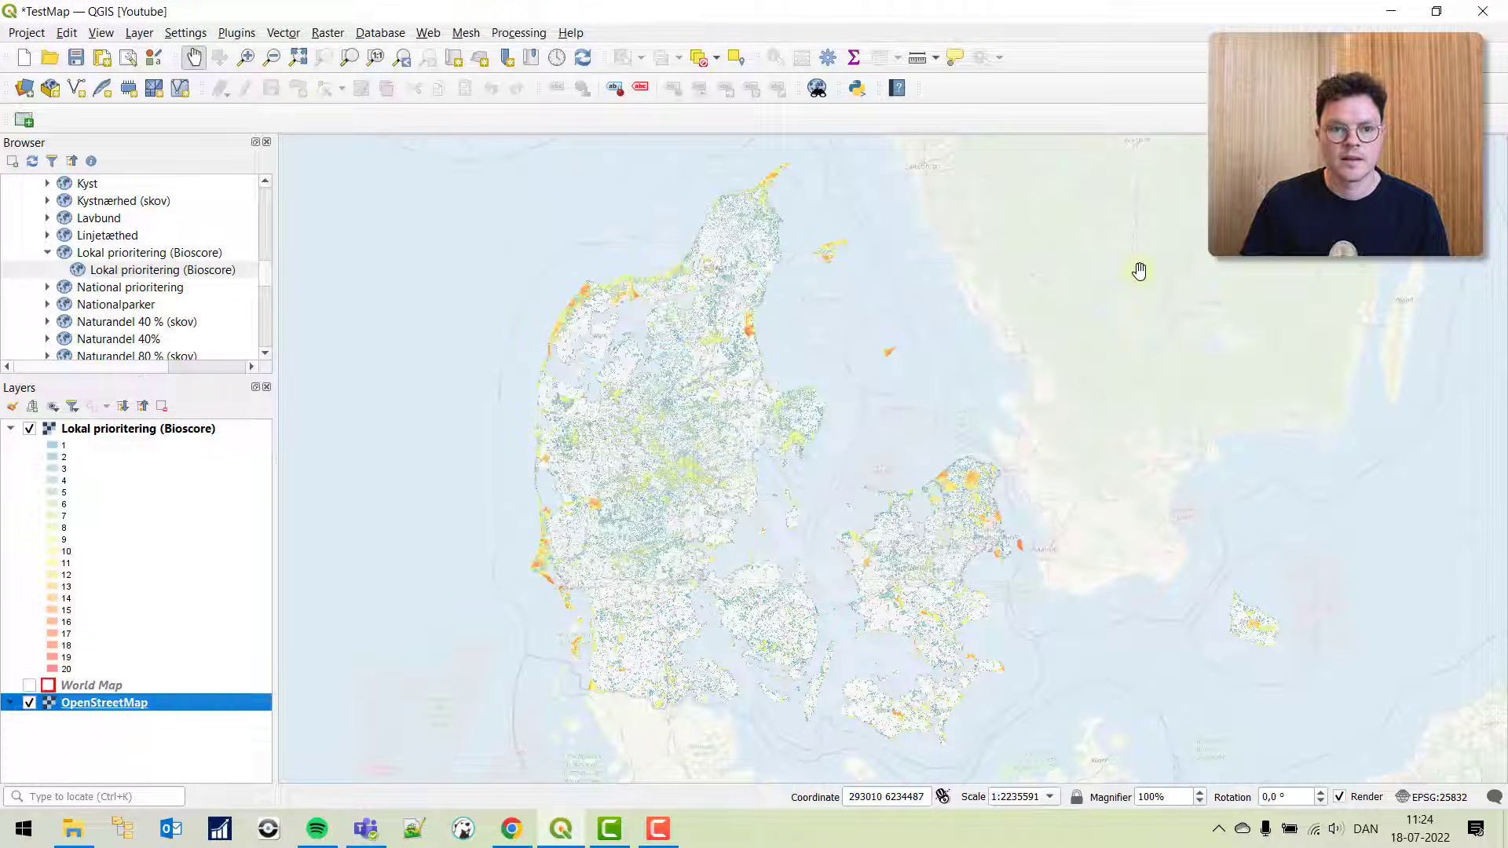
- Use Layout Loader to create a Screen Instagram layout titled 'Bioscore in Denmark'
left_click(22, 123)
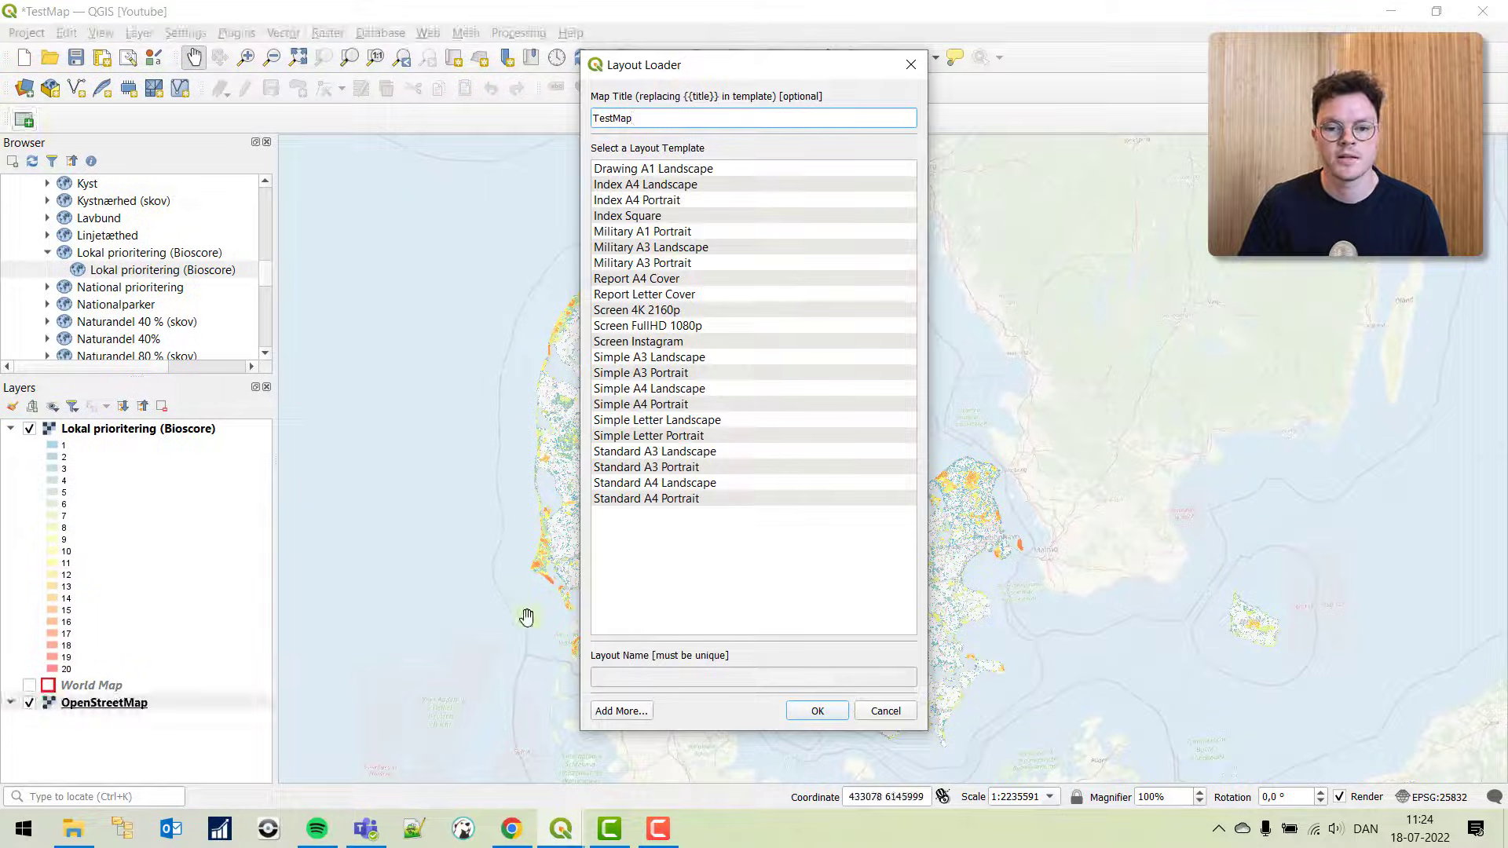
left_click(650, 168)
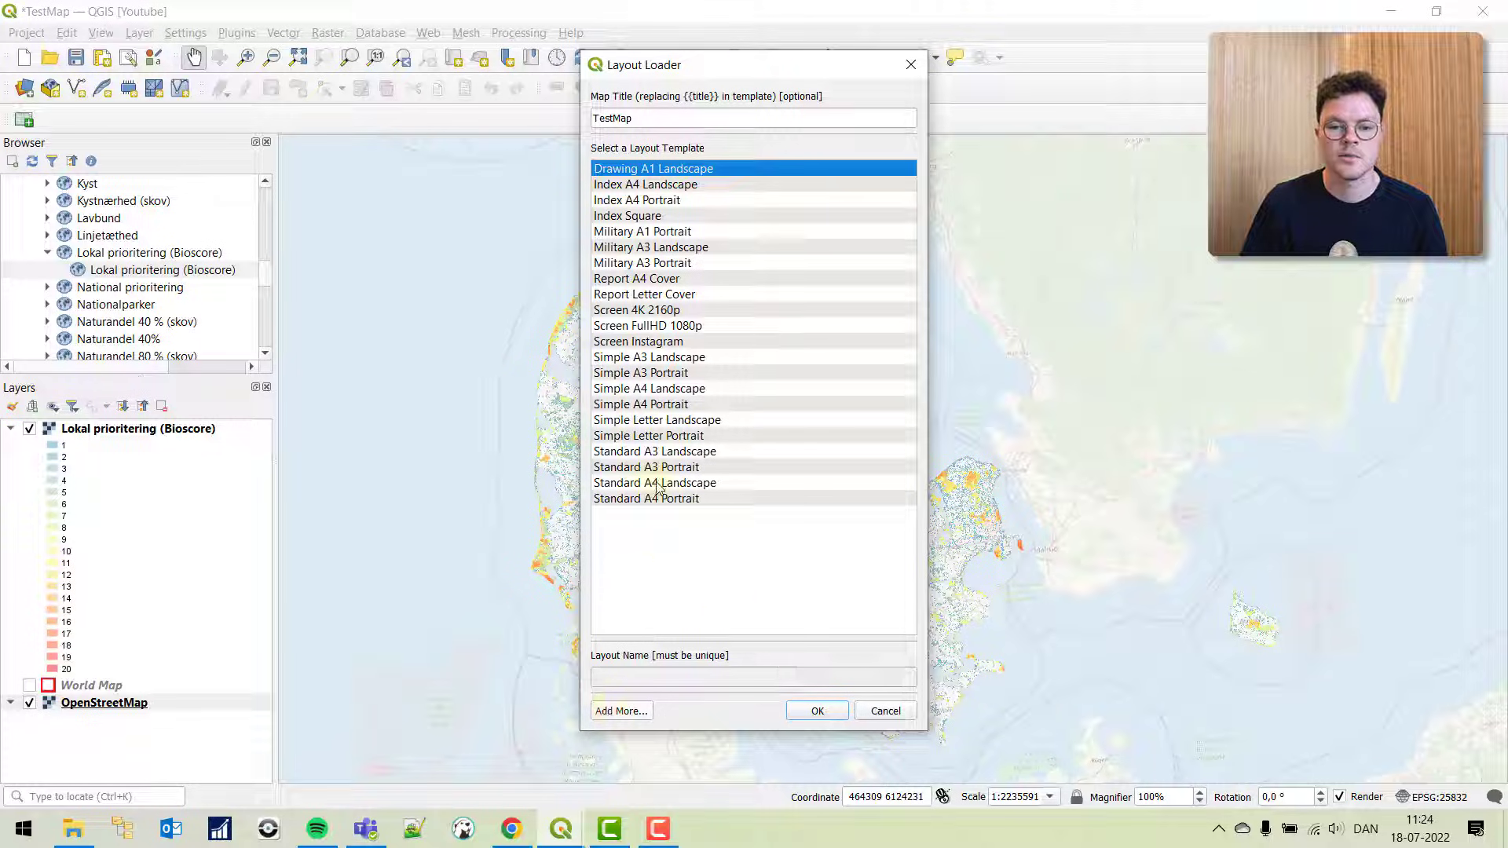
left_click(637, 341)
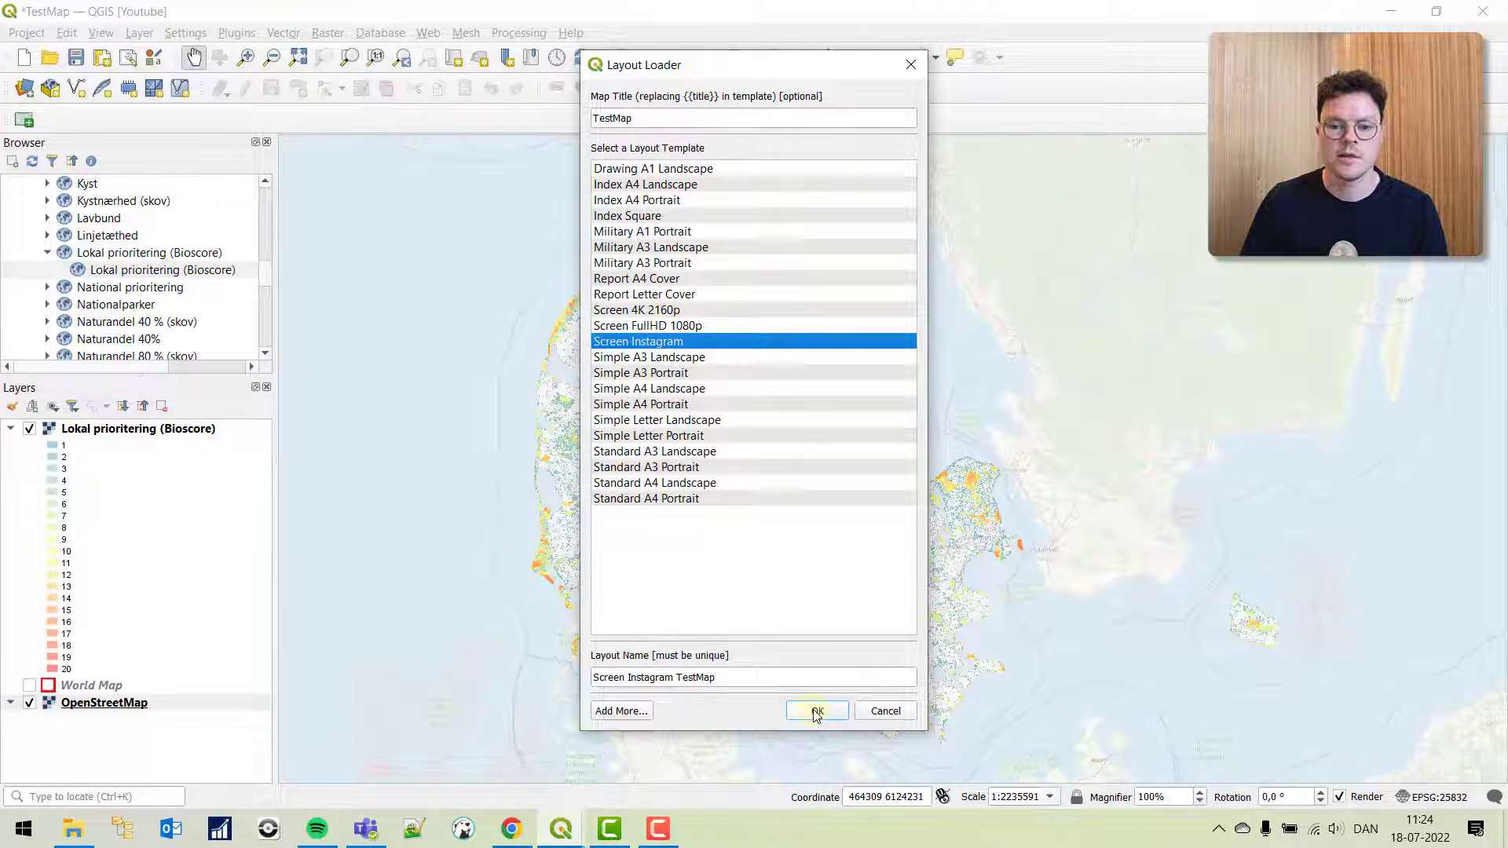
double_click(682, 118)
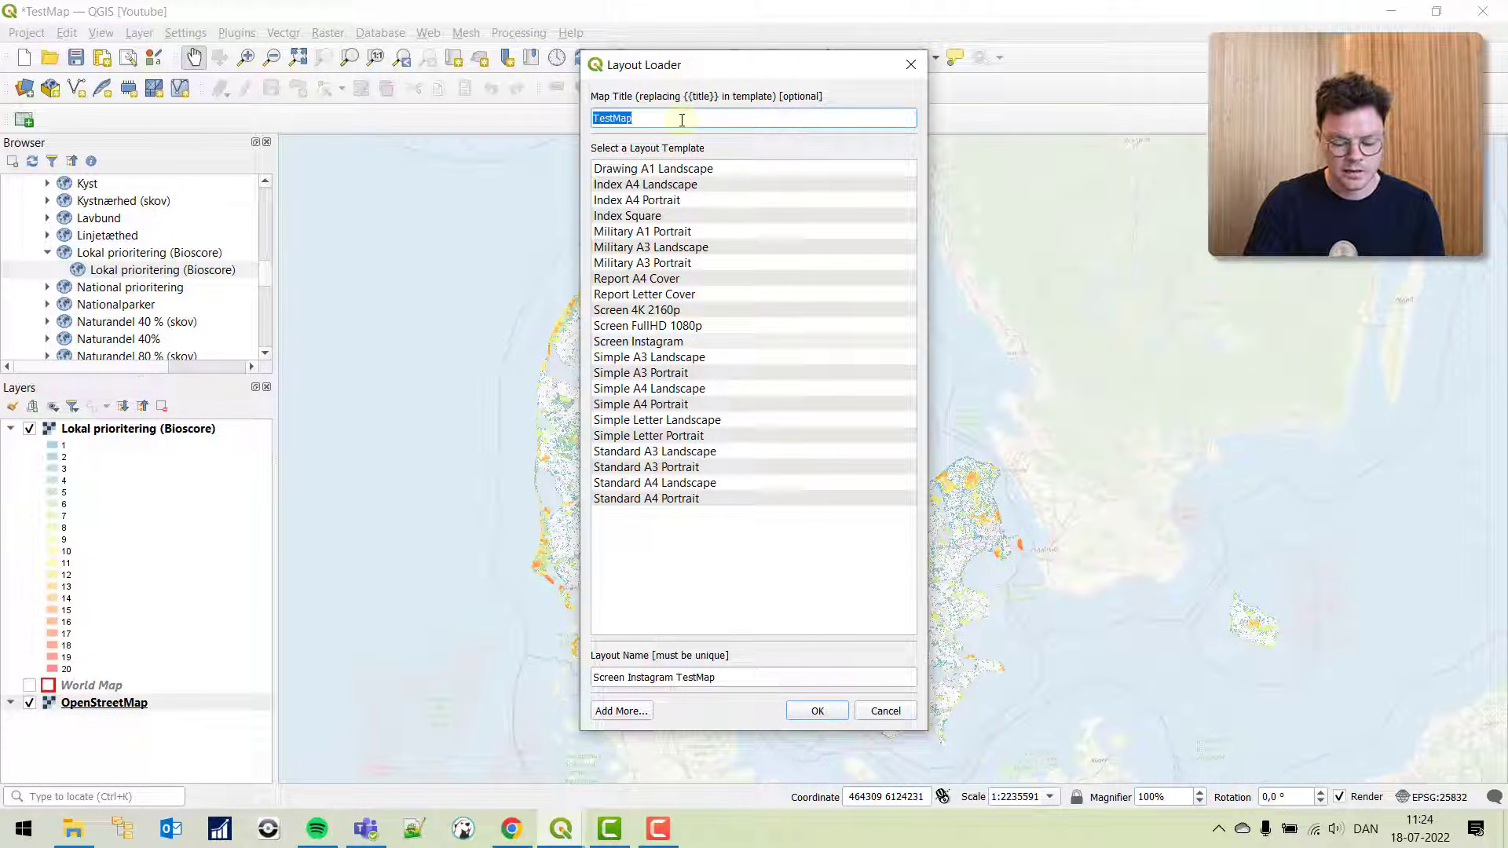
type("Bioscore in Denmark")
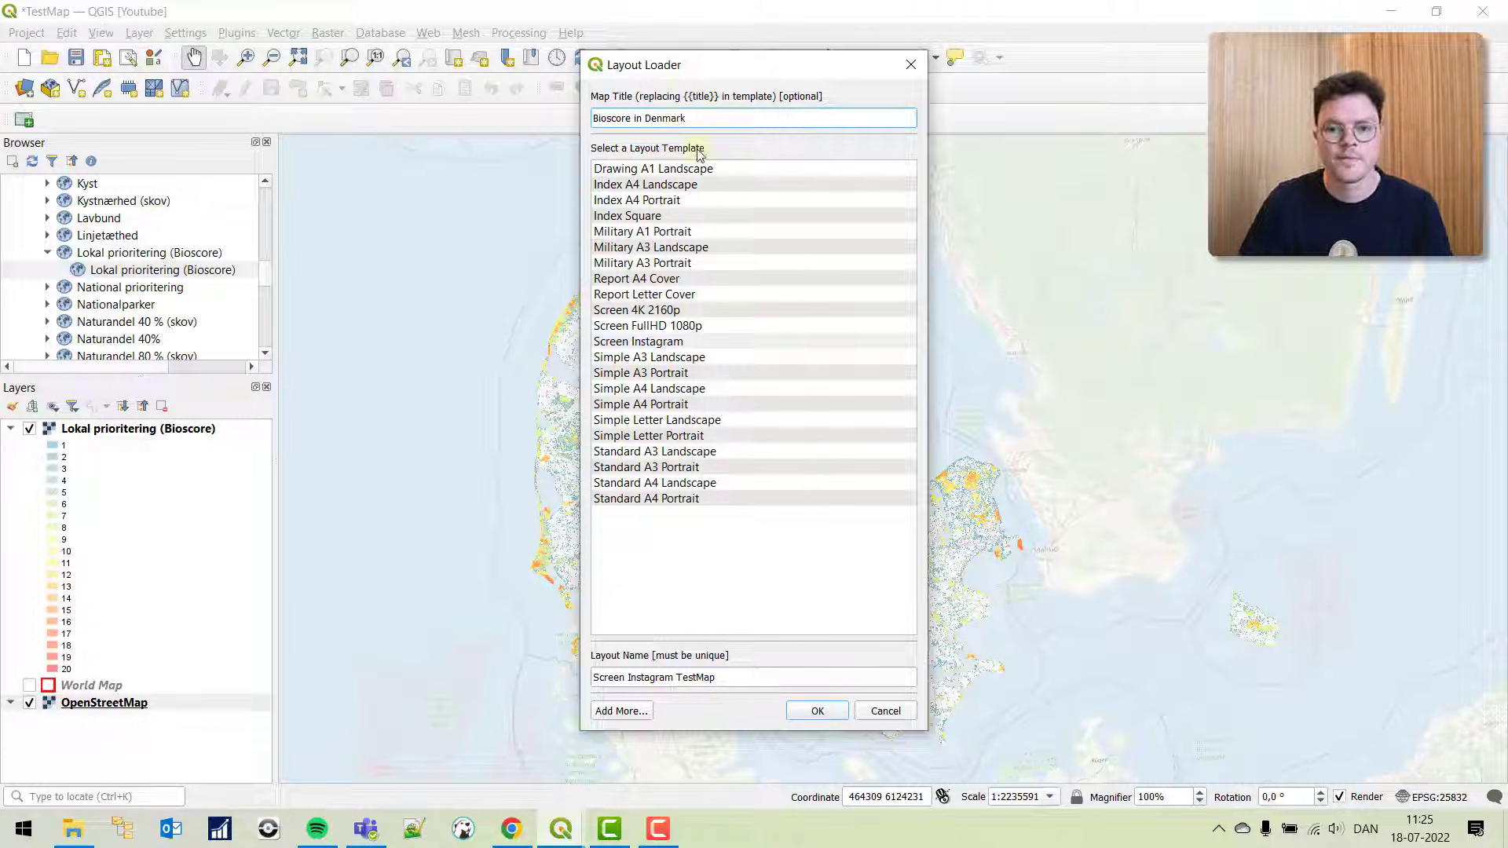
left_click(817, 710)
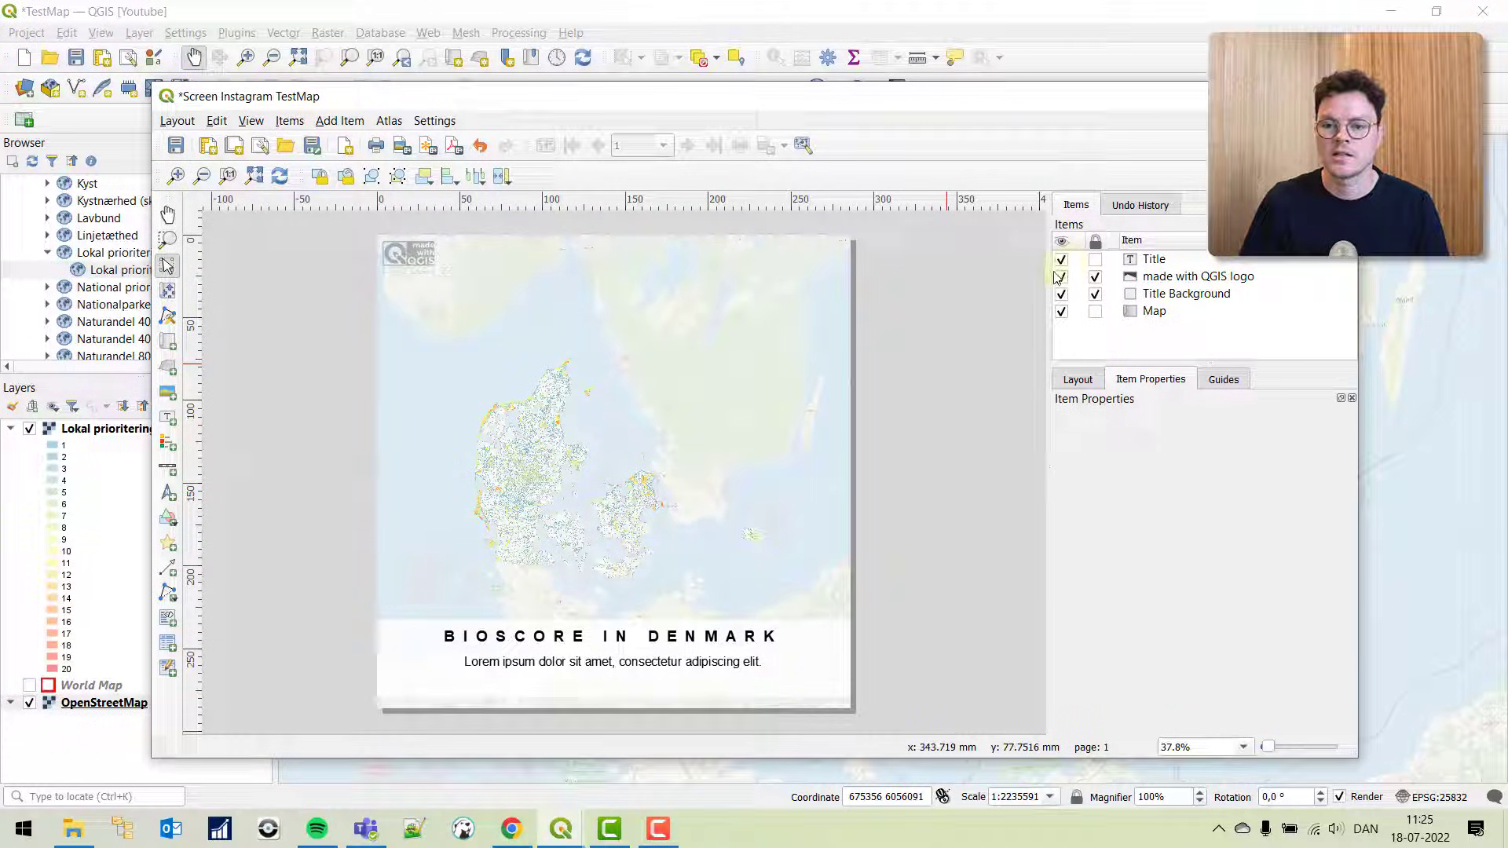
- Change the layout map item's scale to 2089973
left_click(1134, 311)
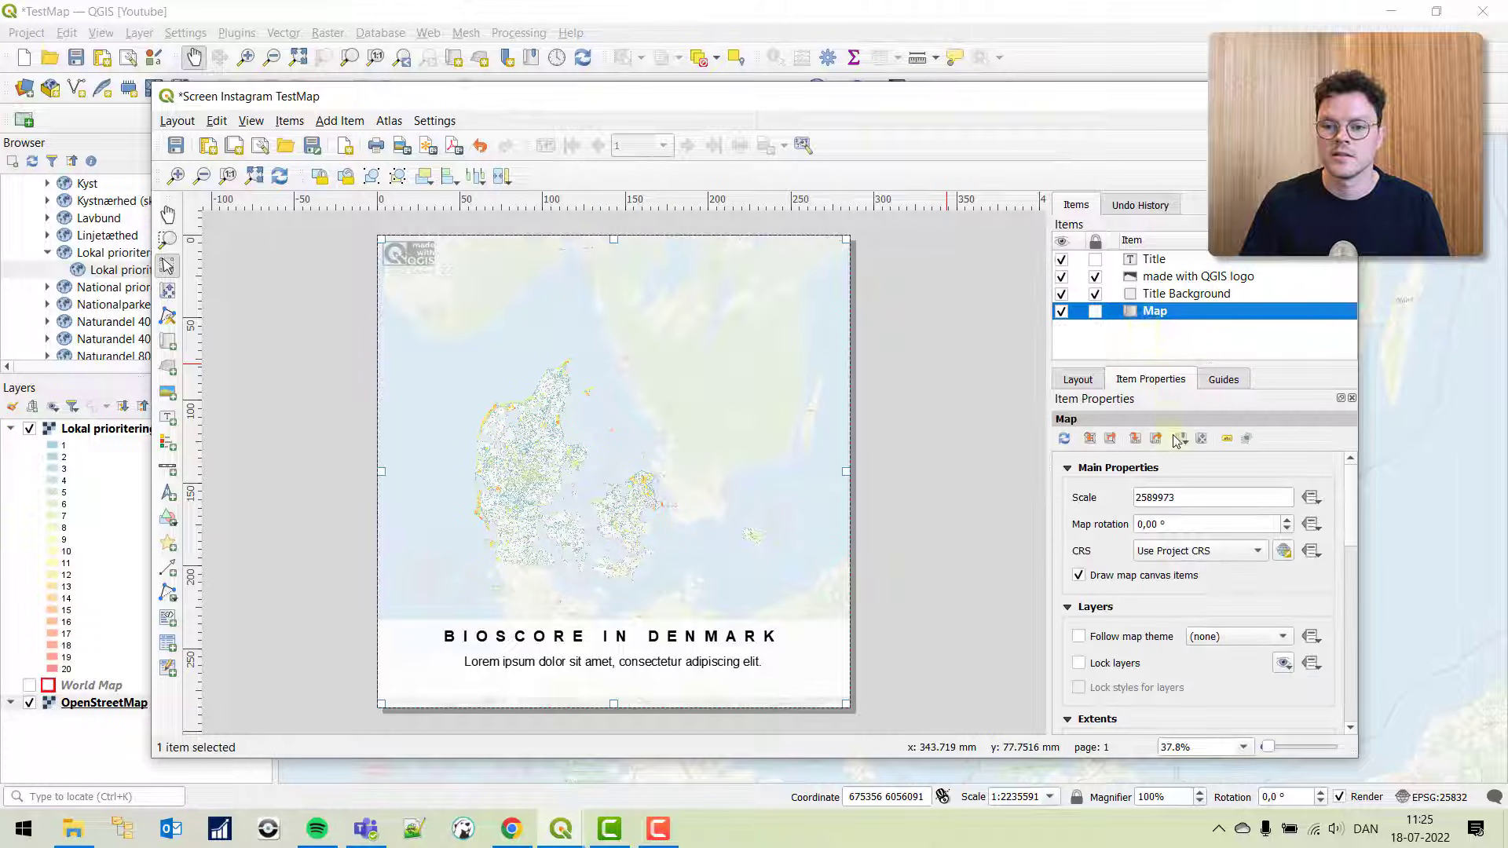
left_click(1141, 500)
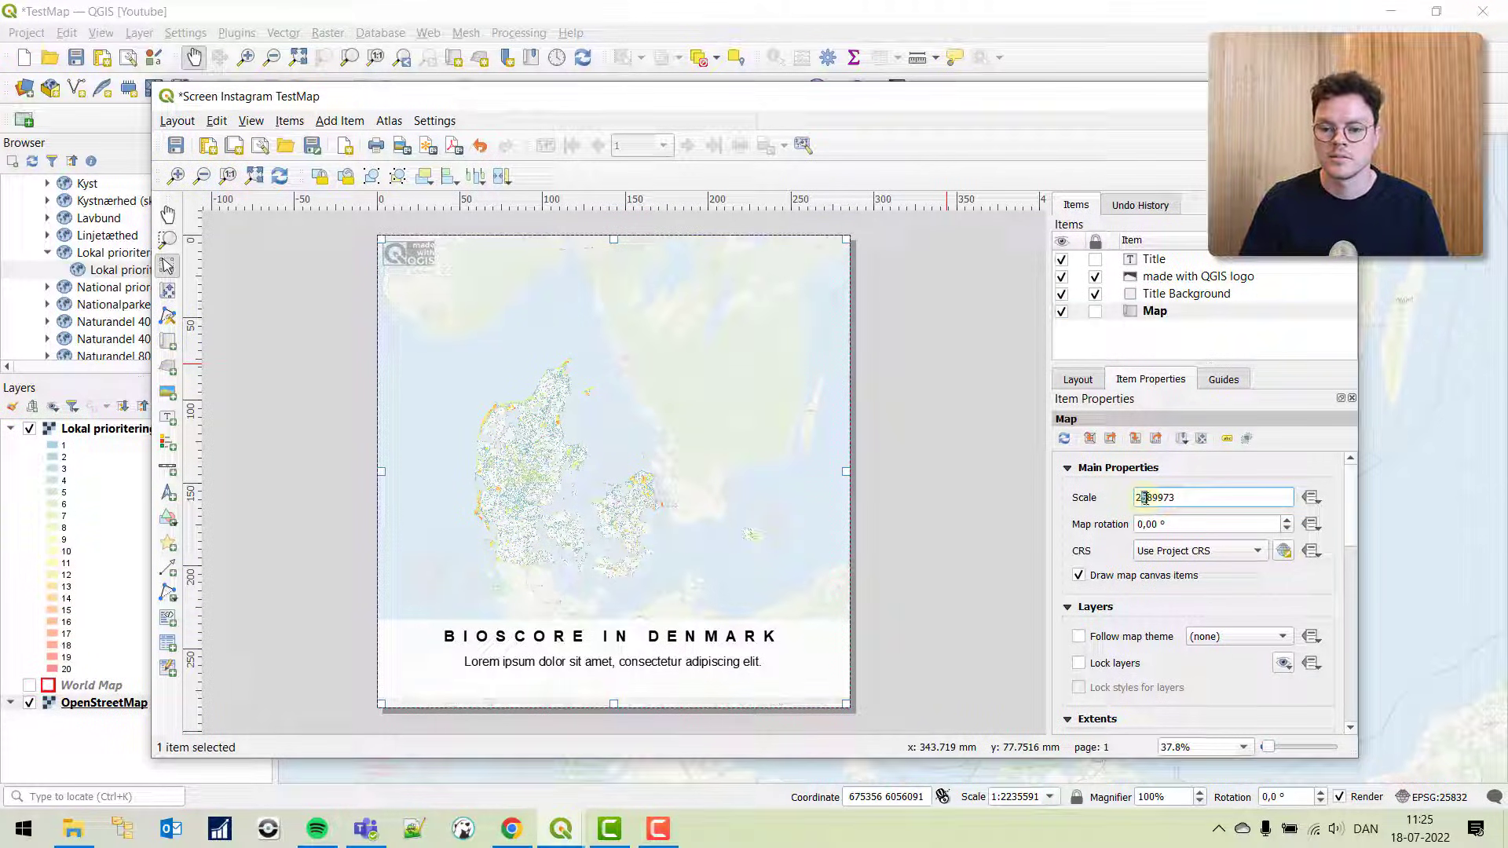
key("Delete")
type("0")
key("Return")
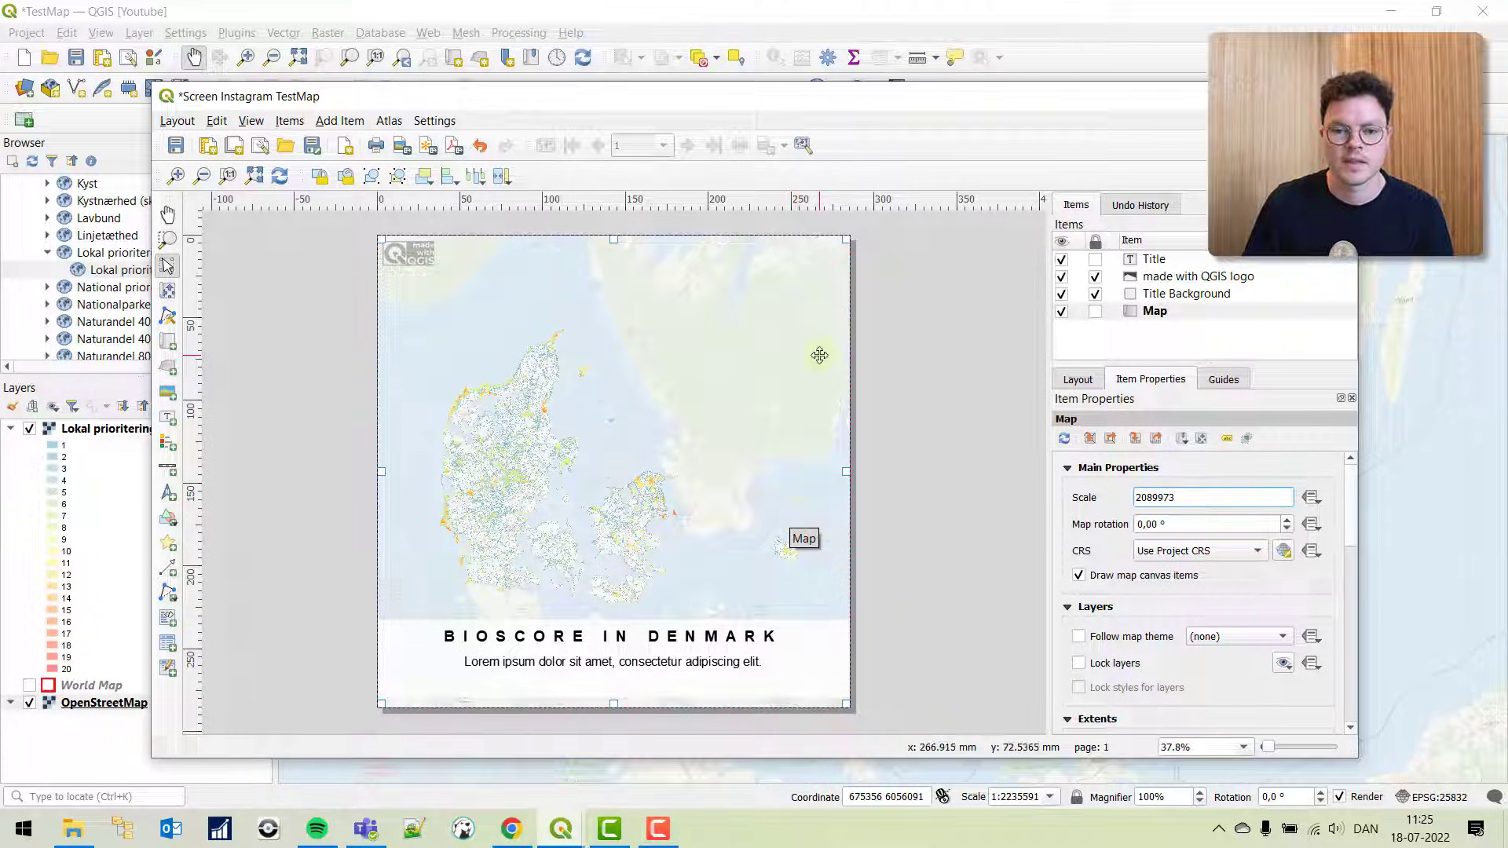
- Delete the Lorem ipsum line from the Title label's text
left_click(1154, 259)
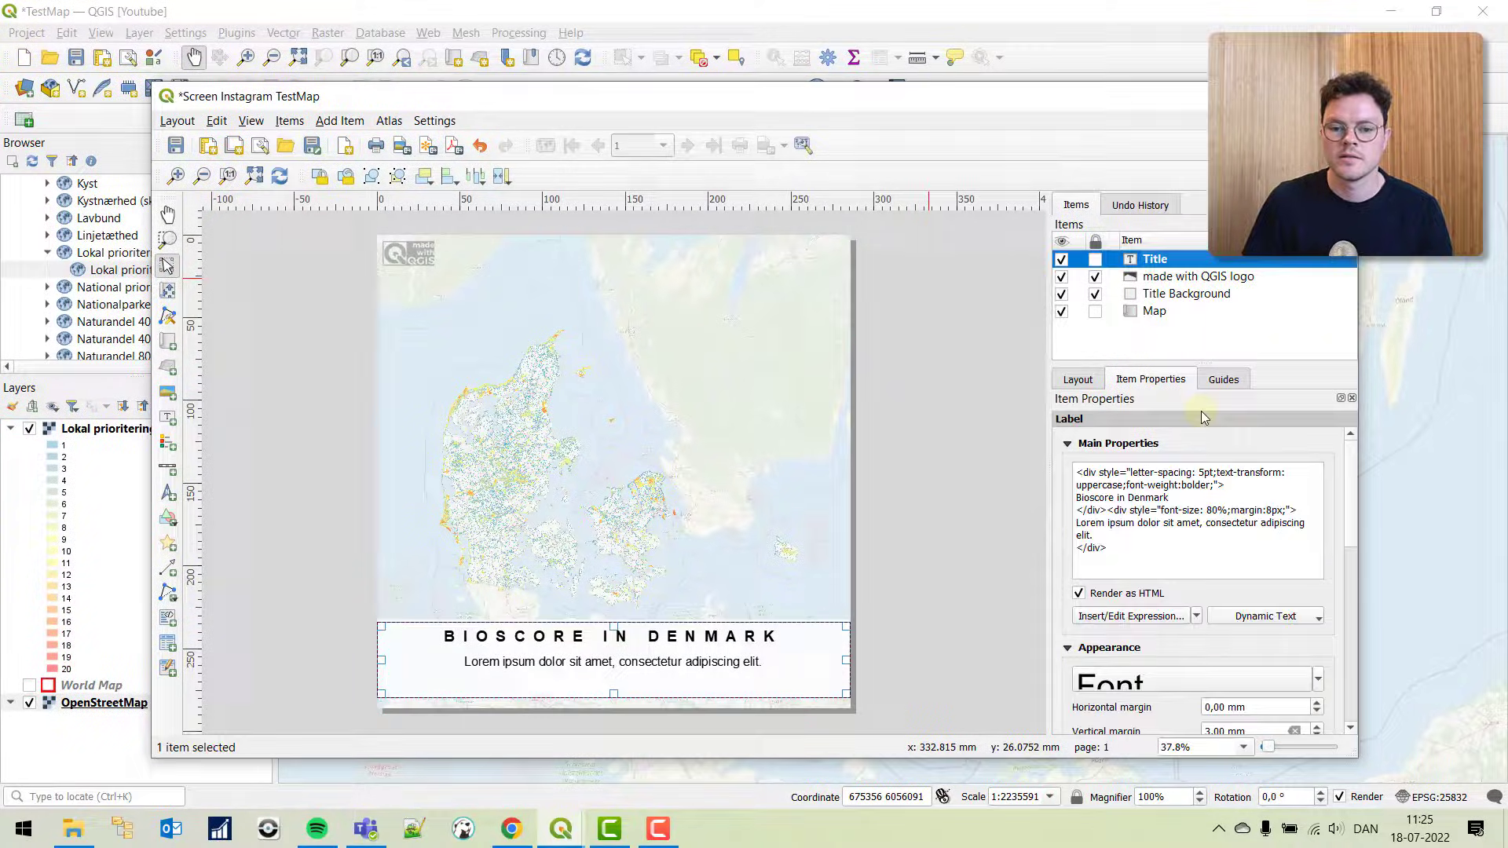
triple_click(1141, 524)
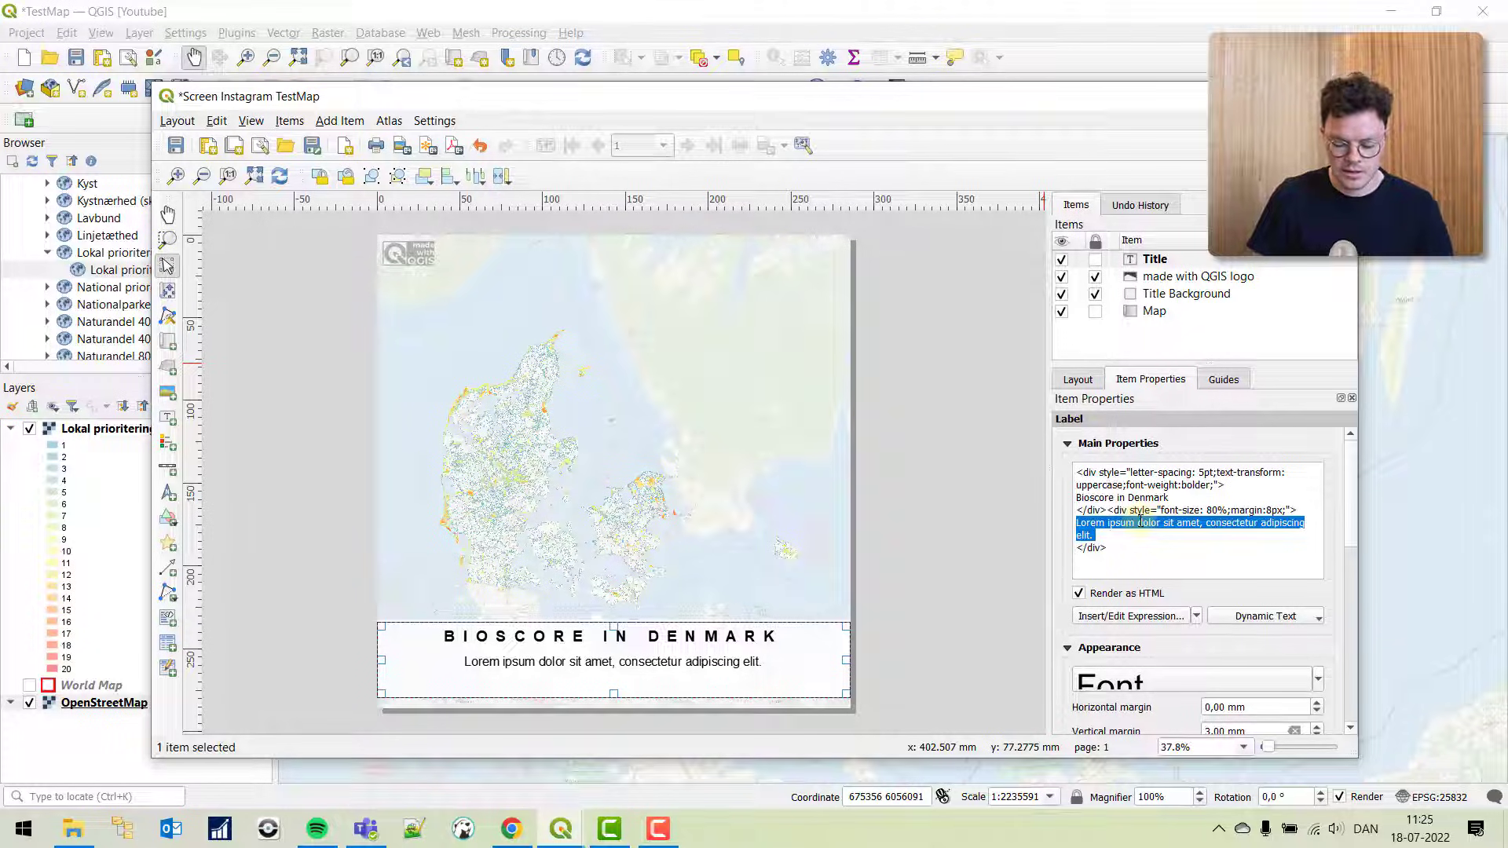
key("Delete")
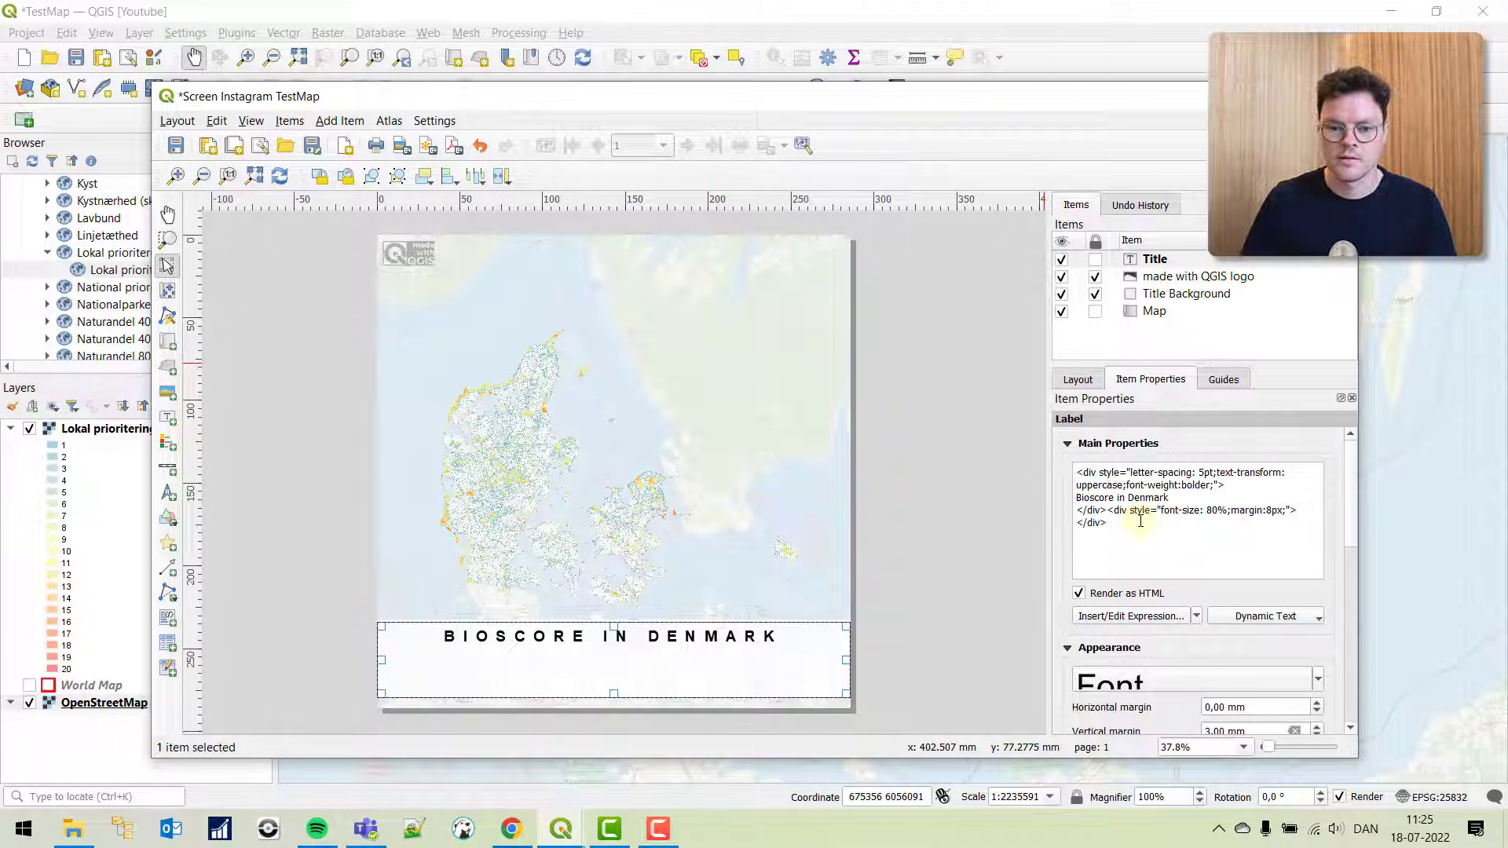
left_click(978, 477)
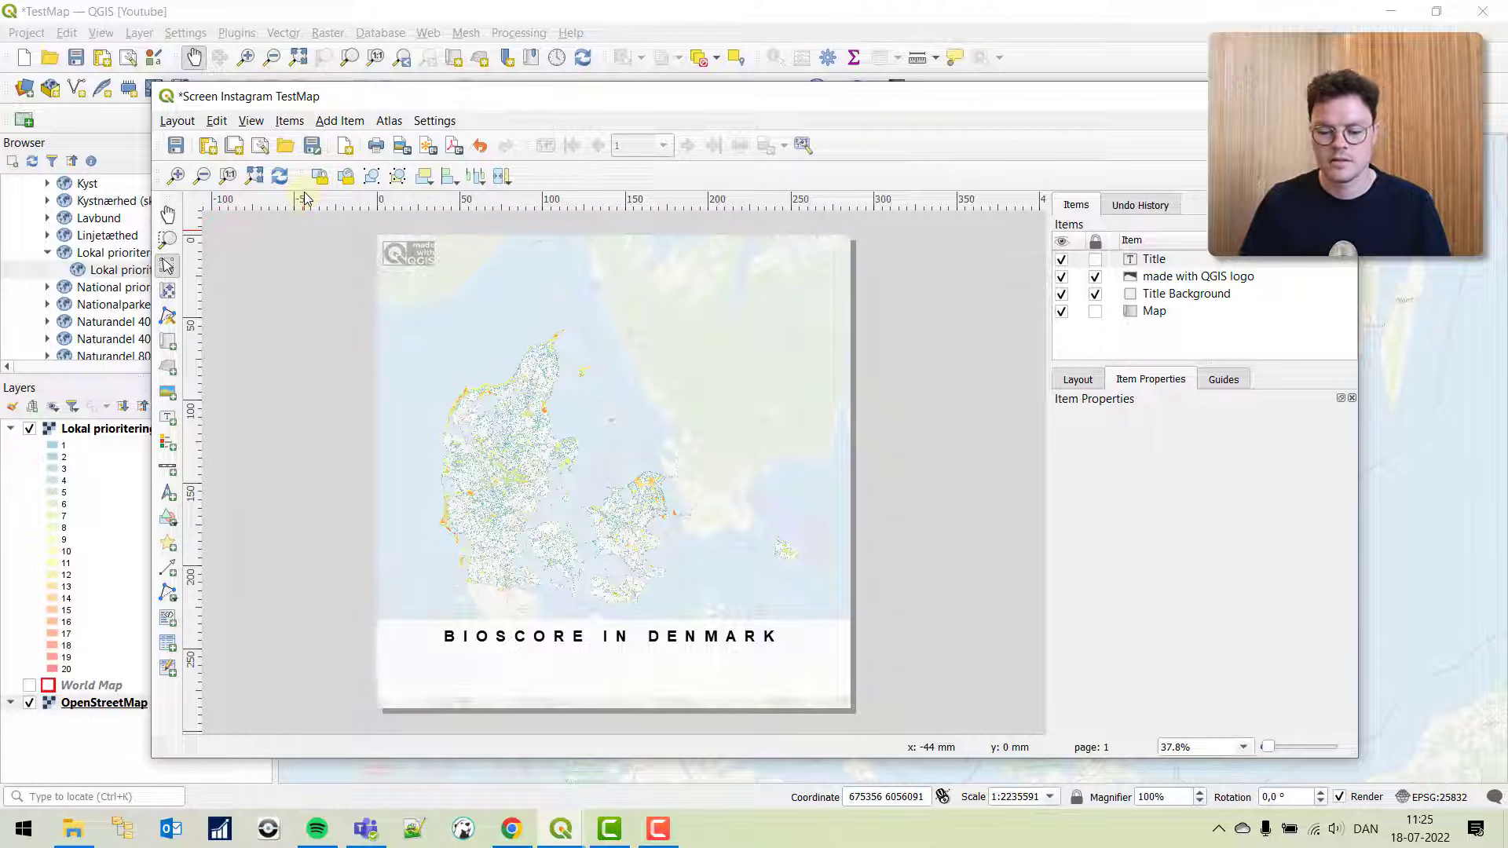
- Export the layout as 'Screen Instagram TestMap.png', 1080×1080 px, into the mxds folder
left_click(176, 120)
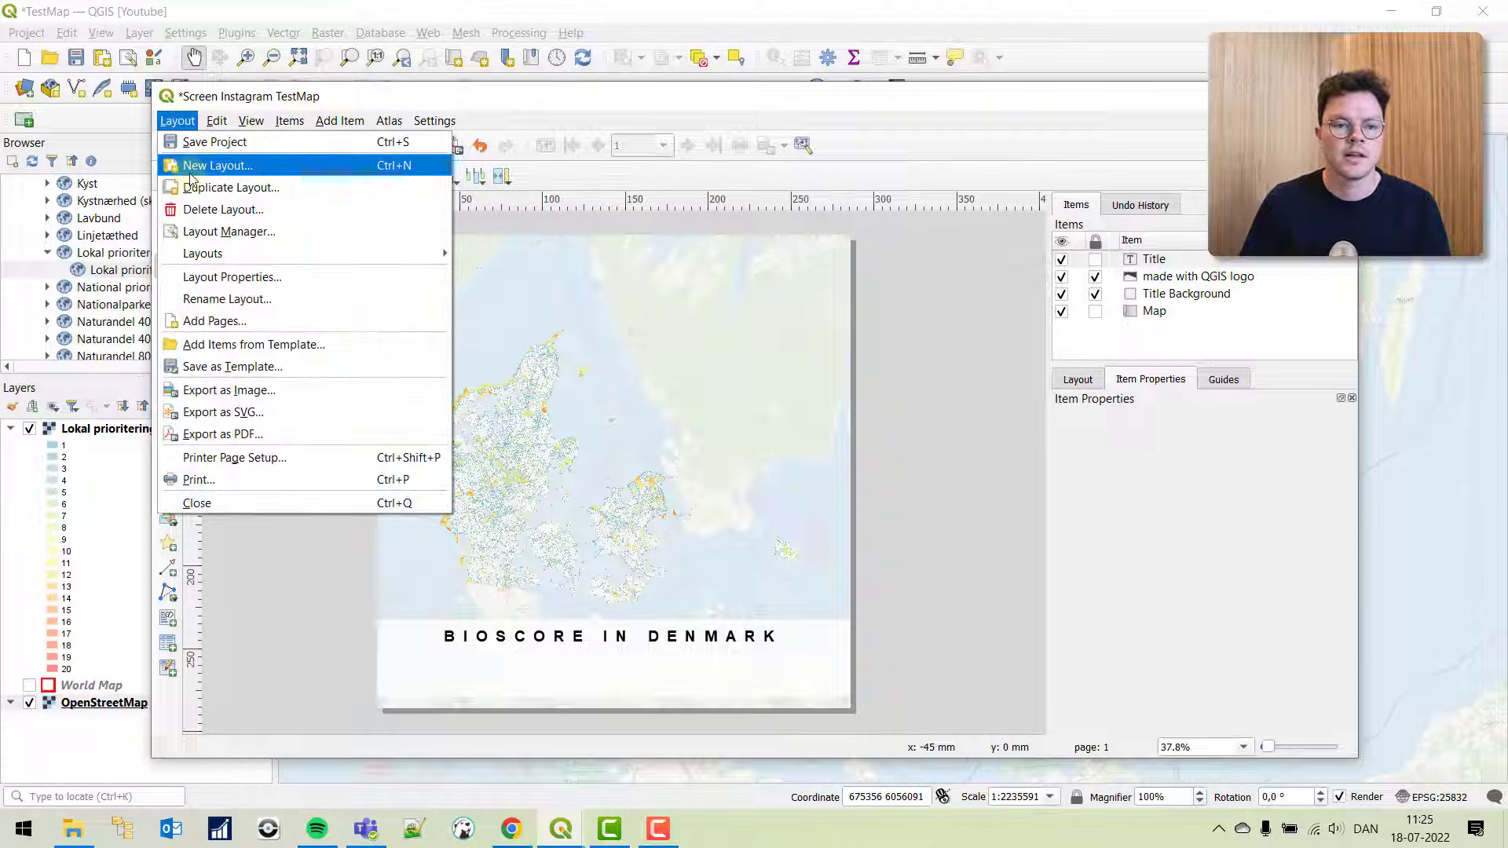
left_click(286, 393)
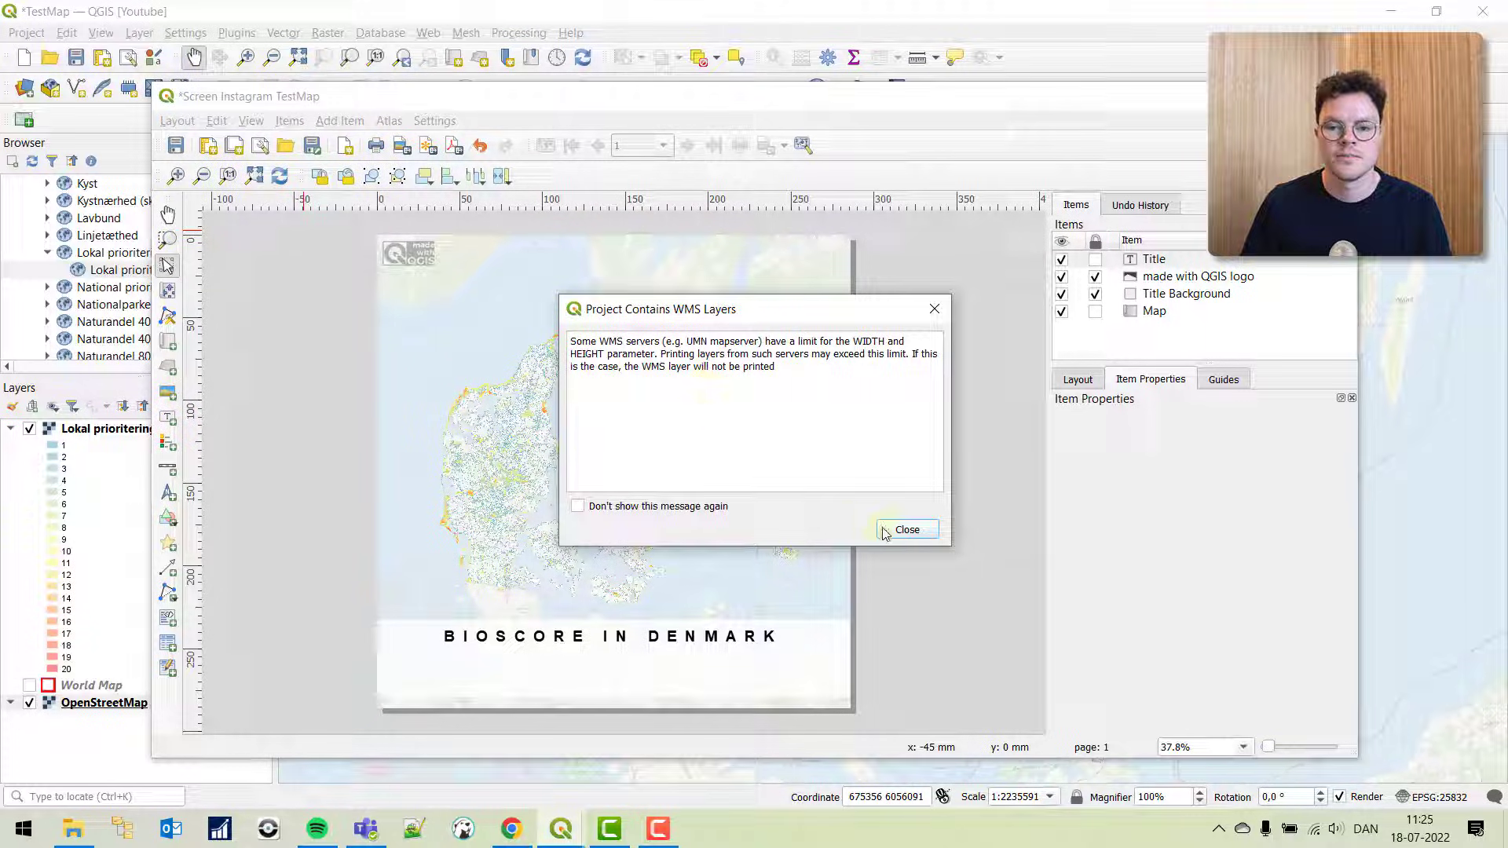
left_click(893, 529)
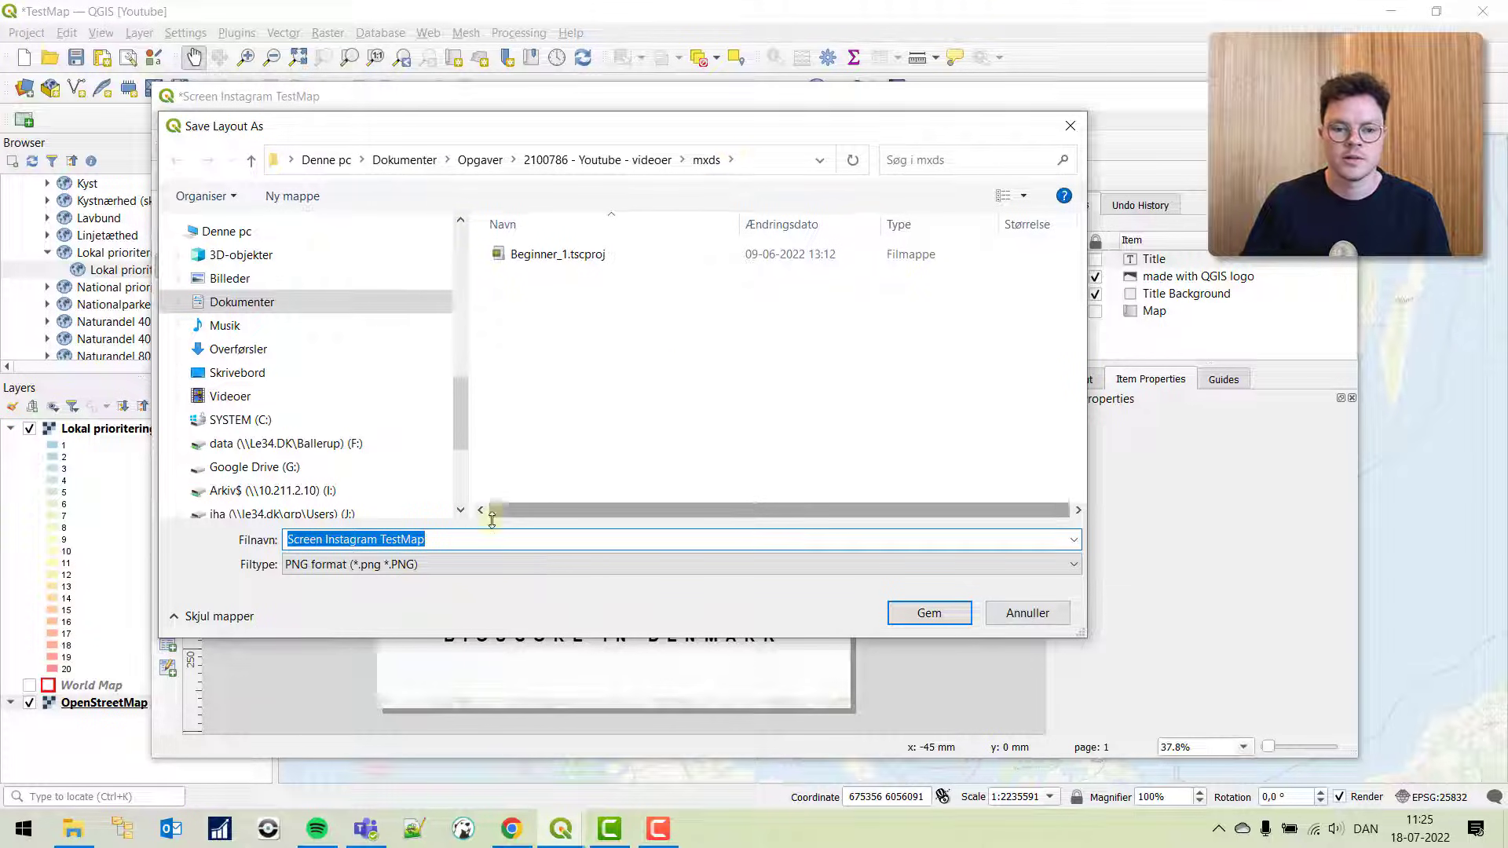
left_click(309, 540)
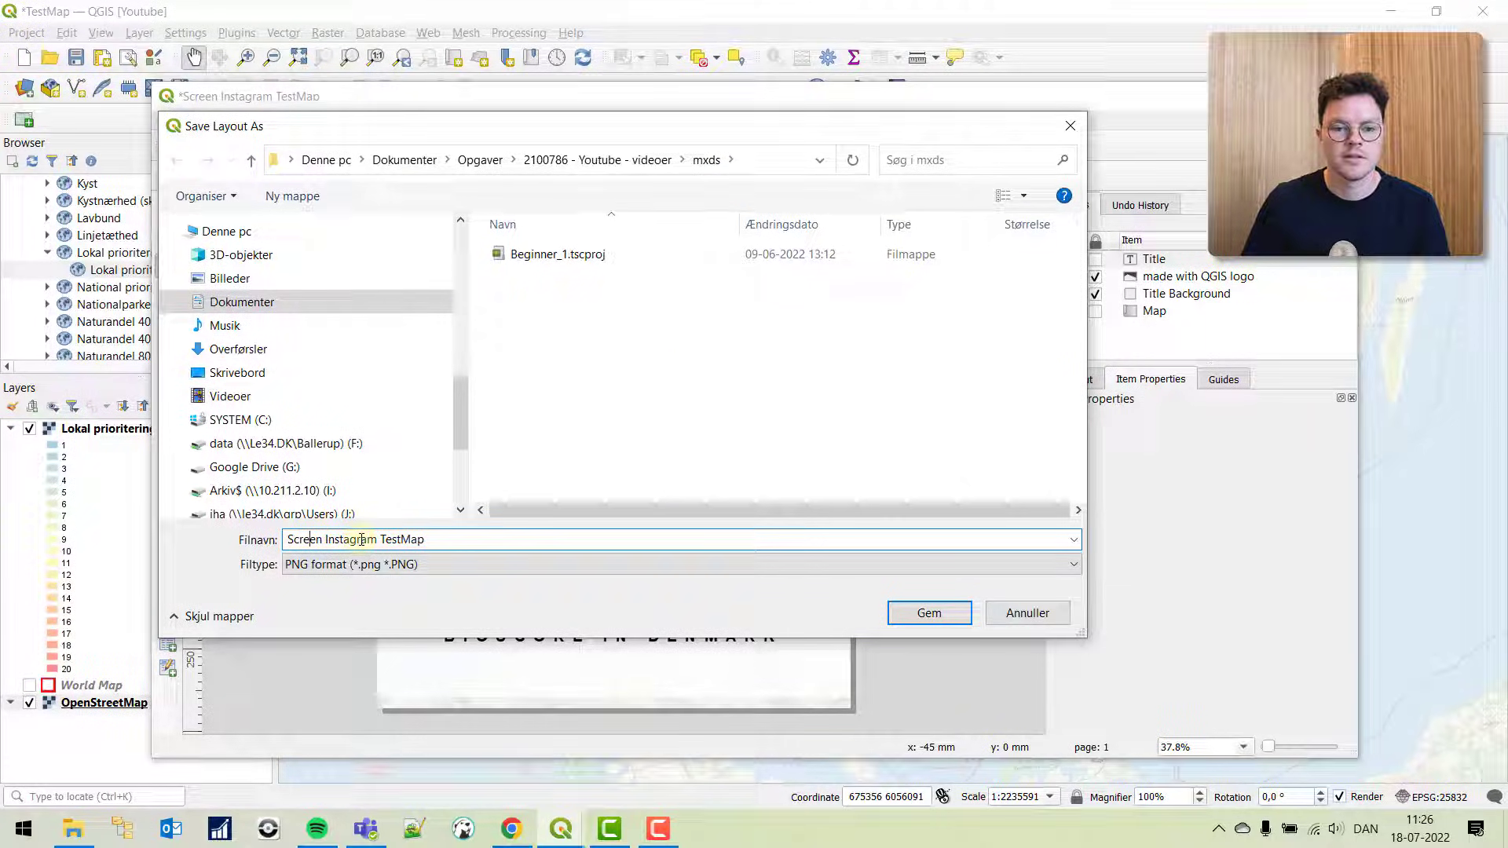
double_click(360, 539)
left_click(359, 539)
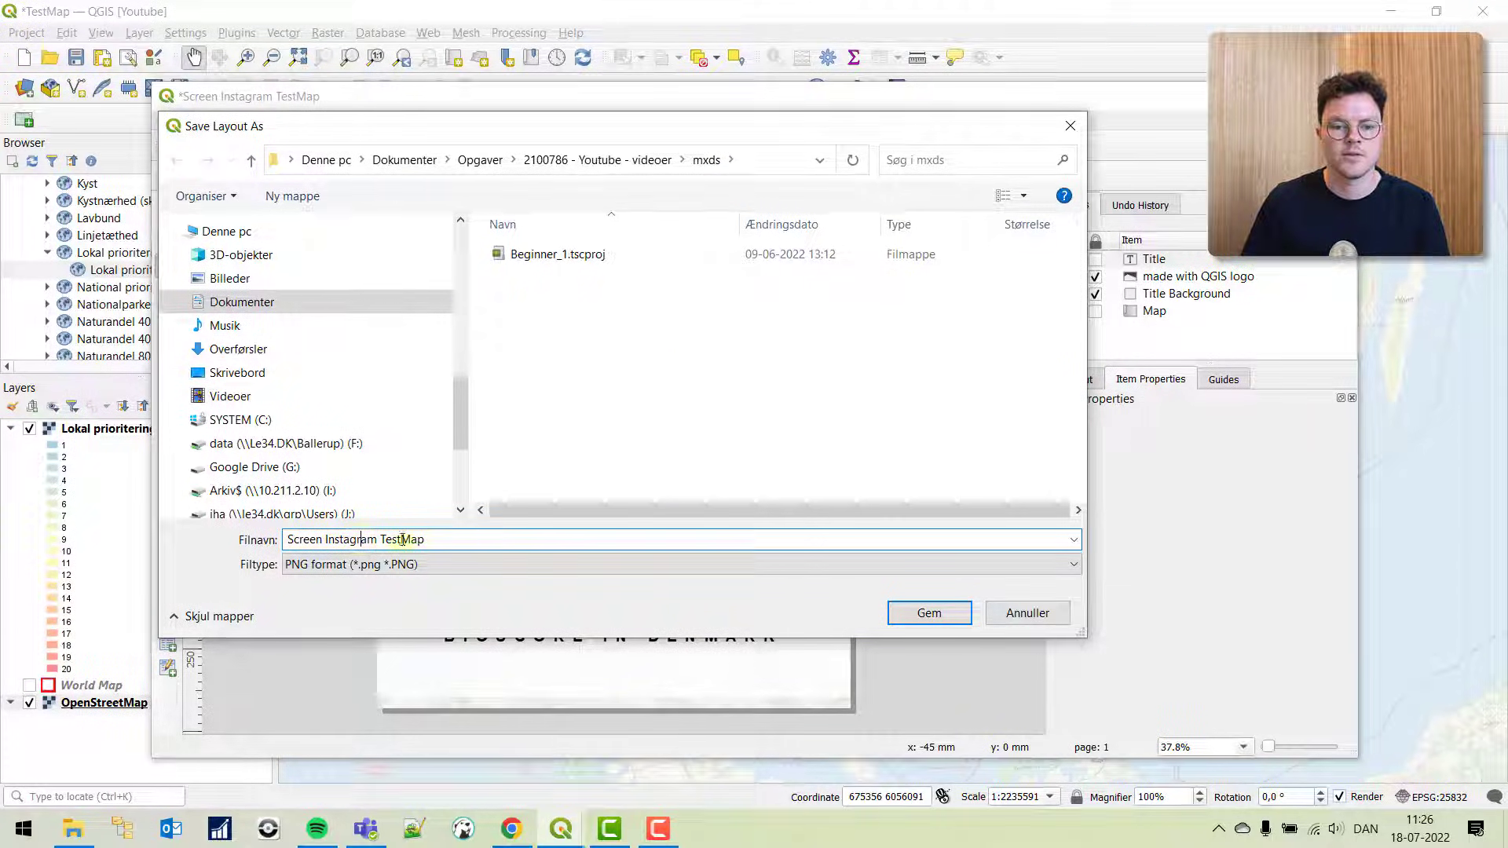
left_click(927, 611)
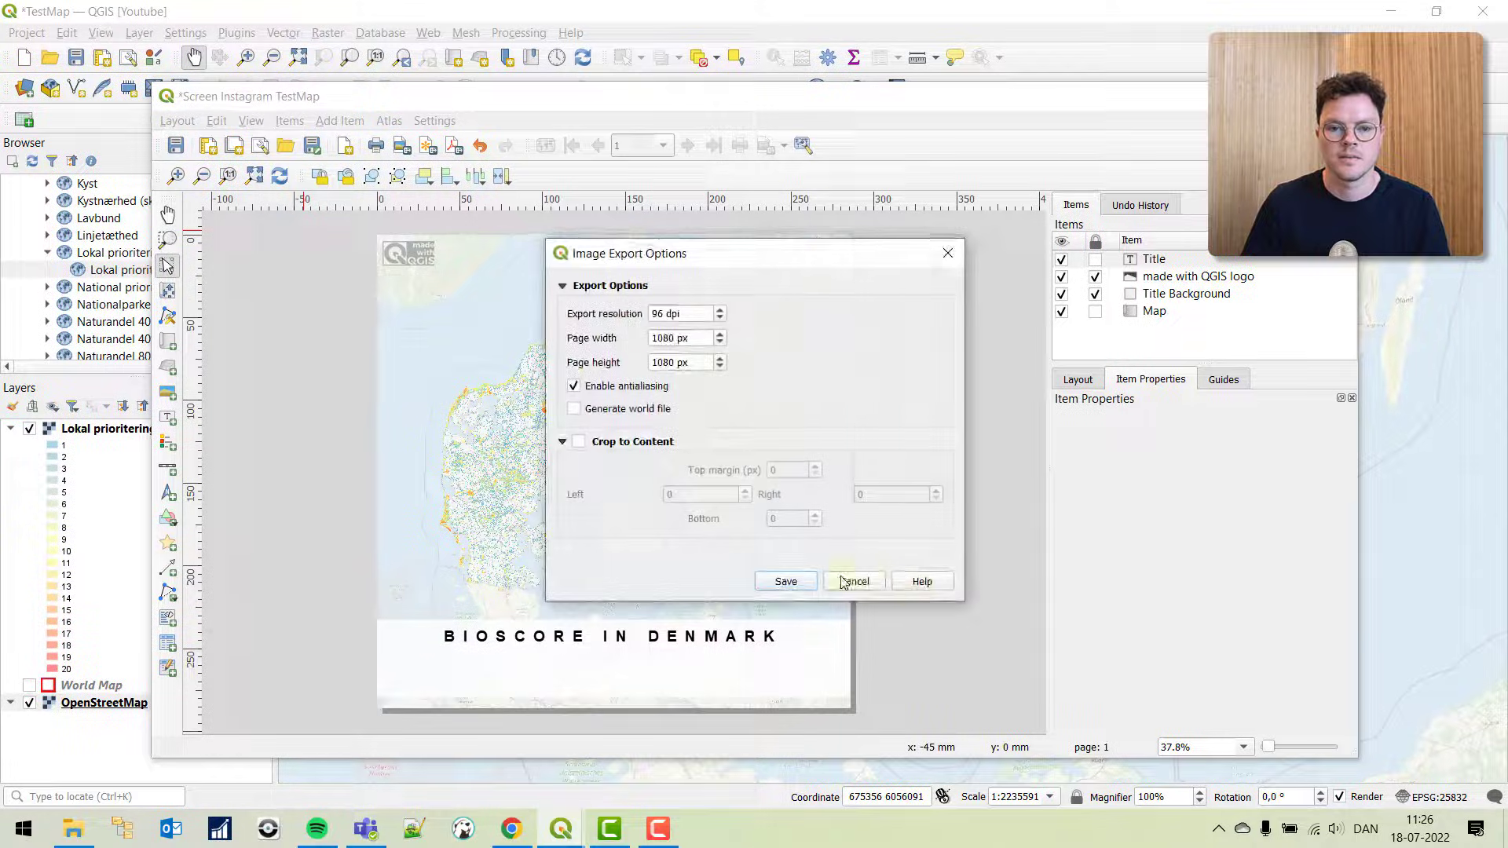
left_click(802, 580)
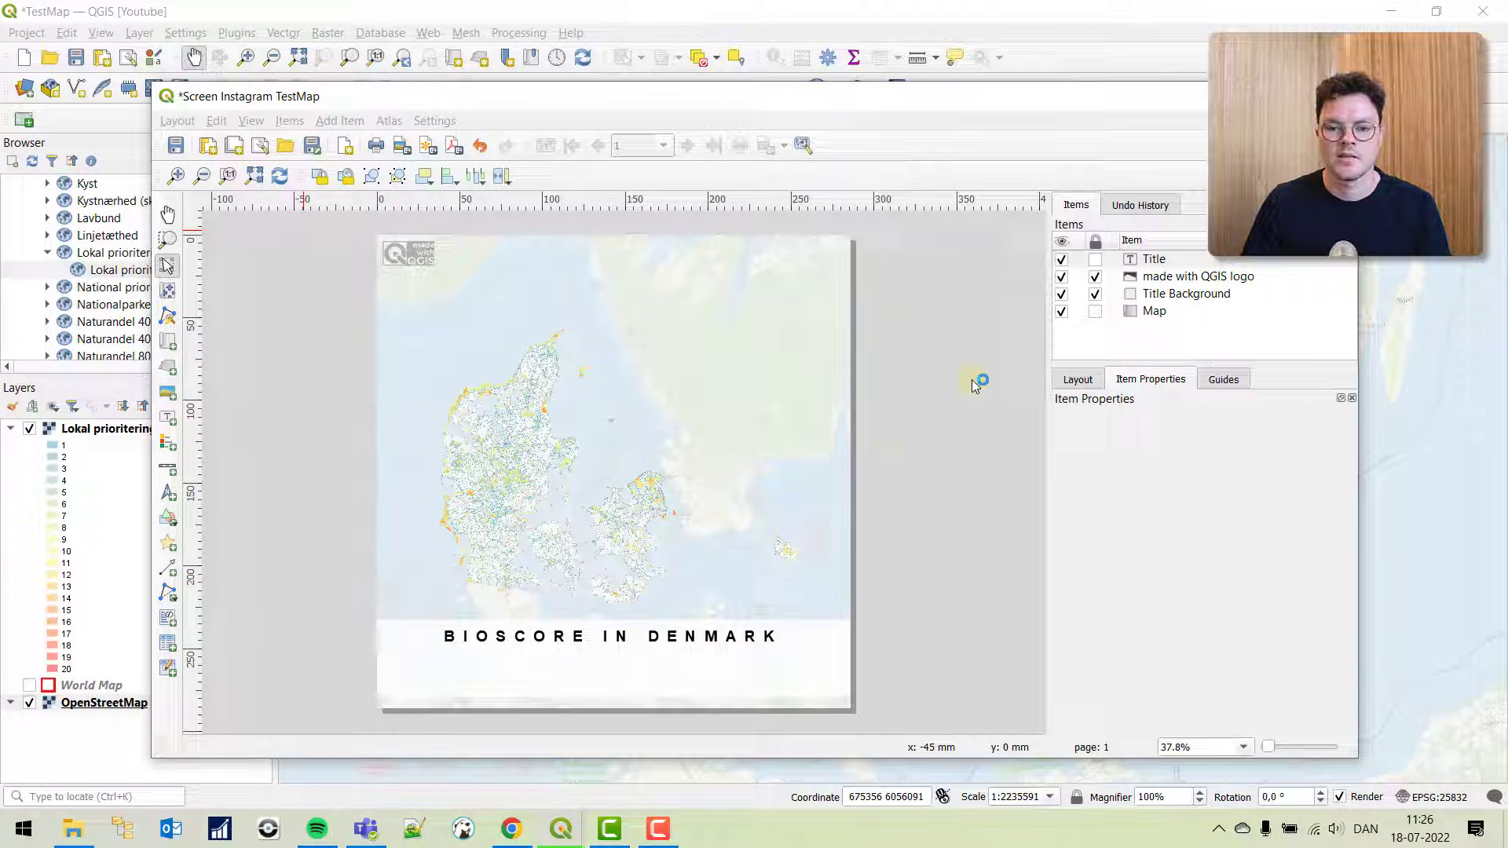
left_click(536, 206)
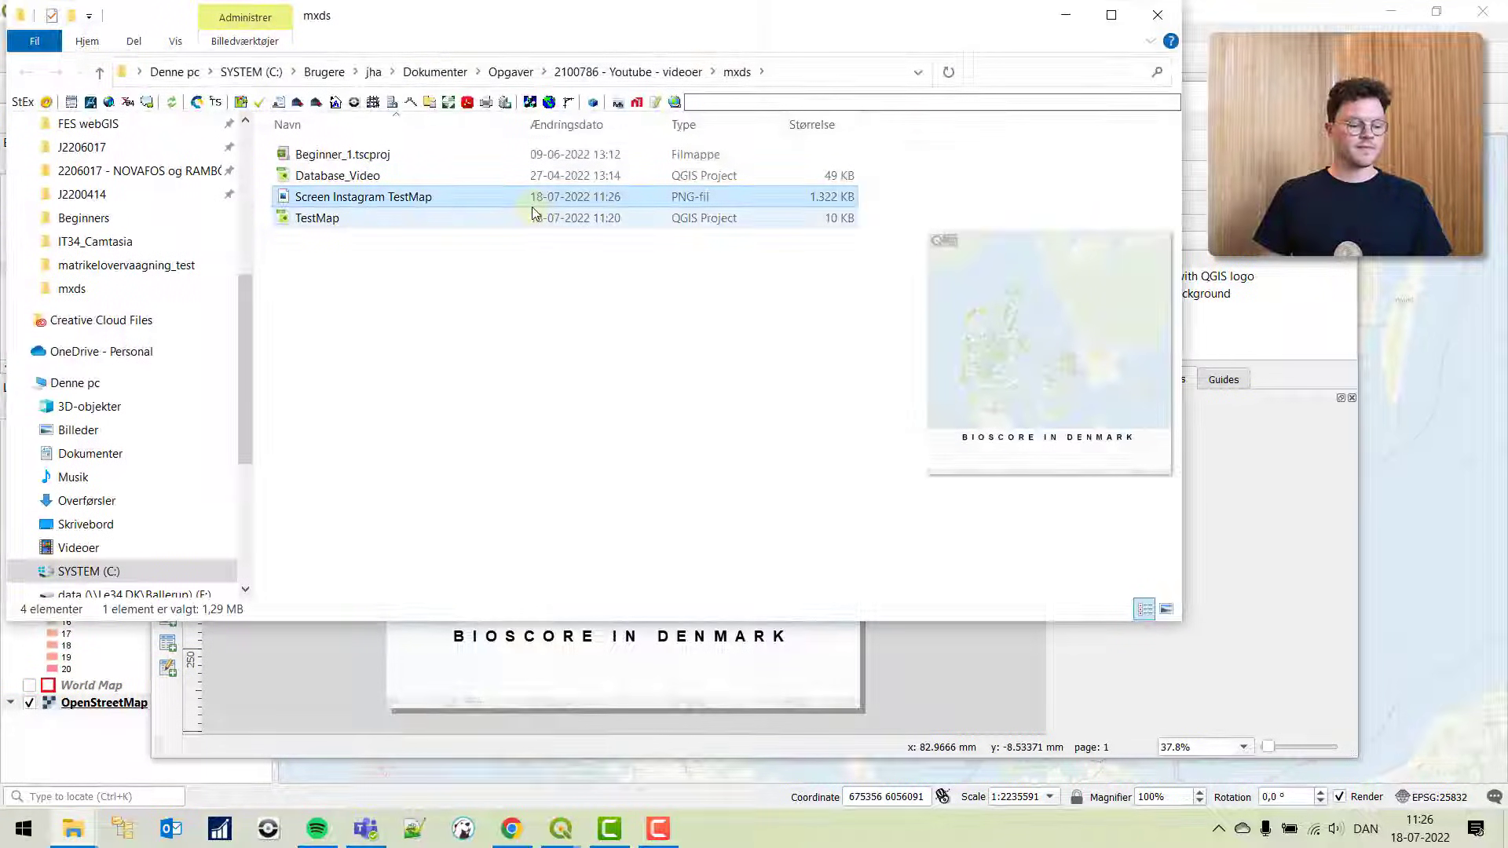
- Open Screen Instagram TestMap.png from File Explorer
double_click(402, 195)
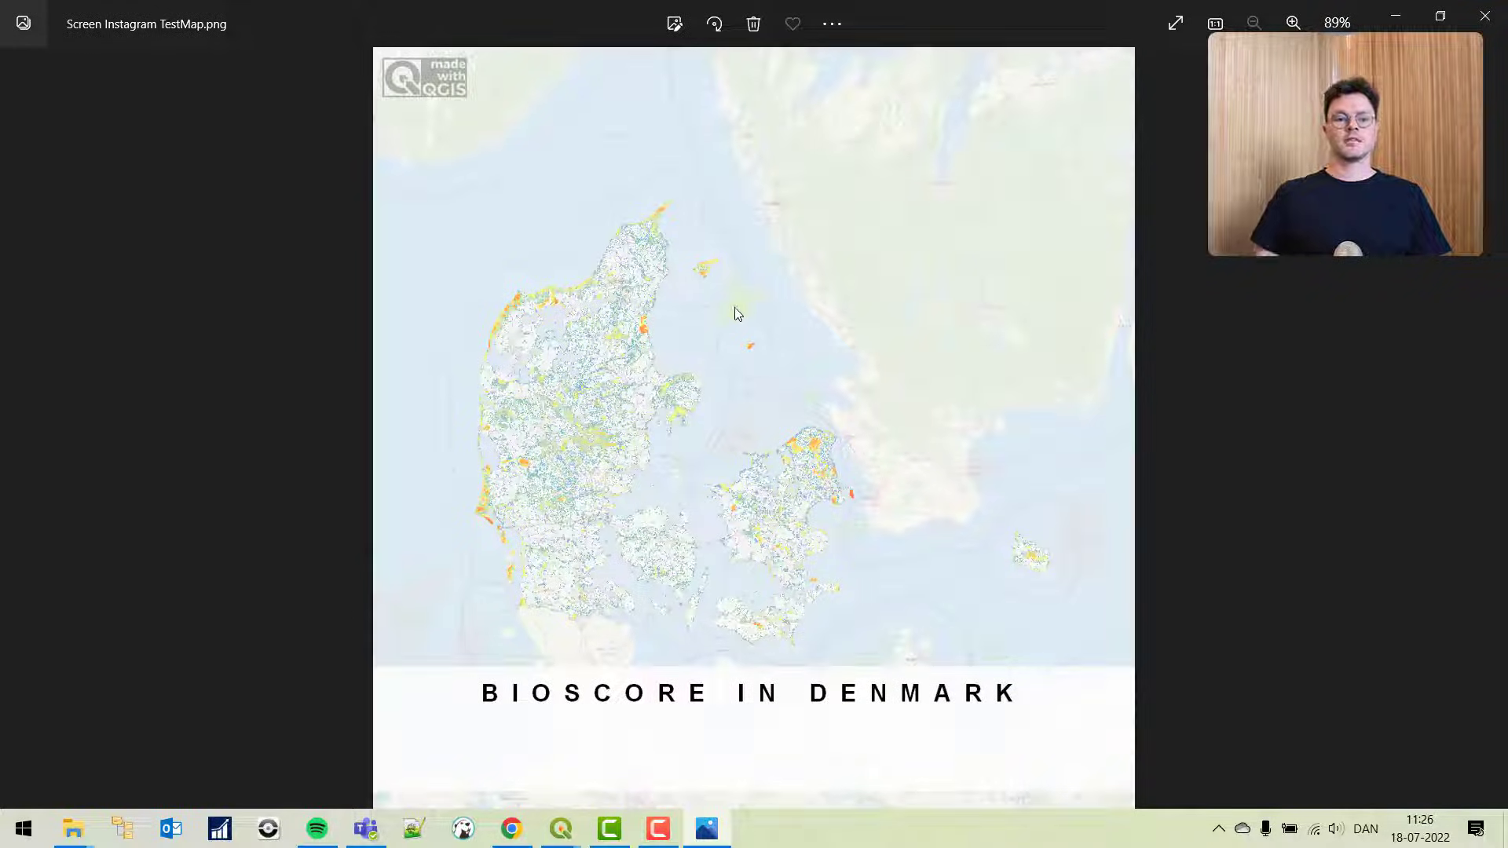
- Inspect the exported Bioscore in Denmark map image in Windows Photos
left_click(657, 828)
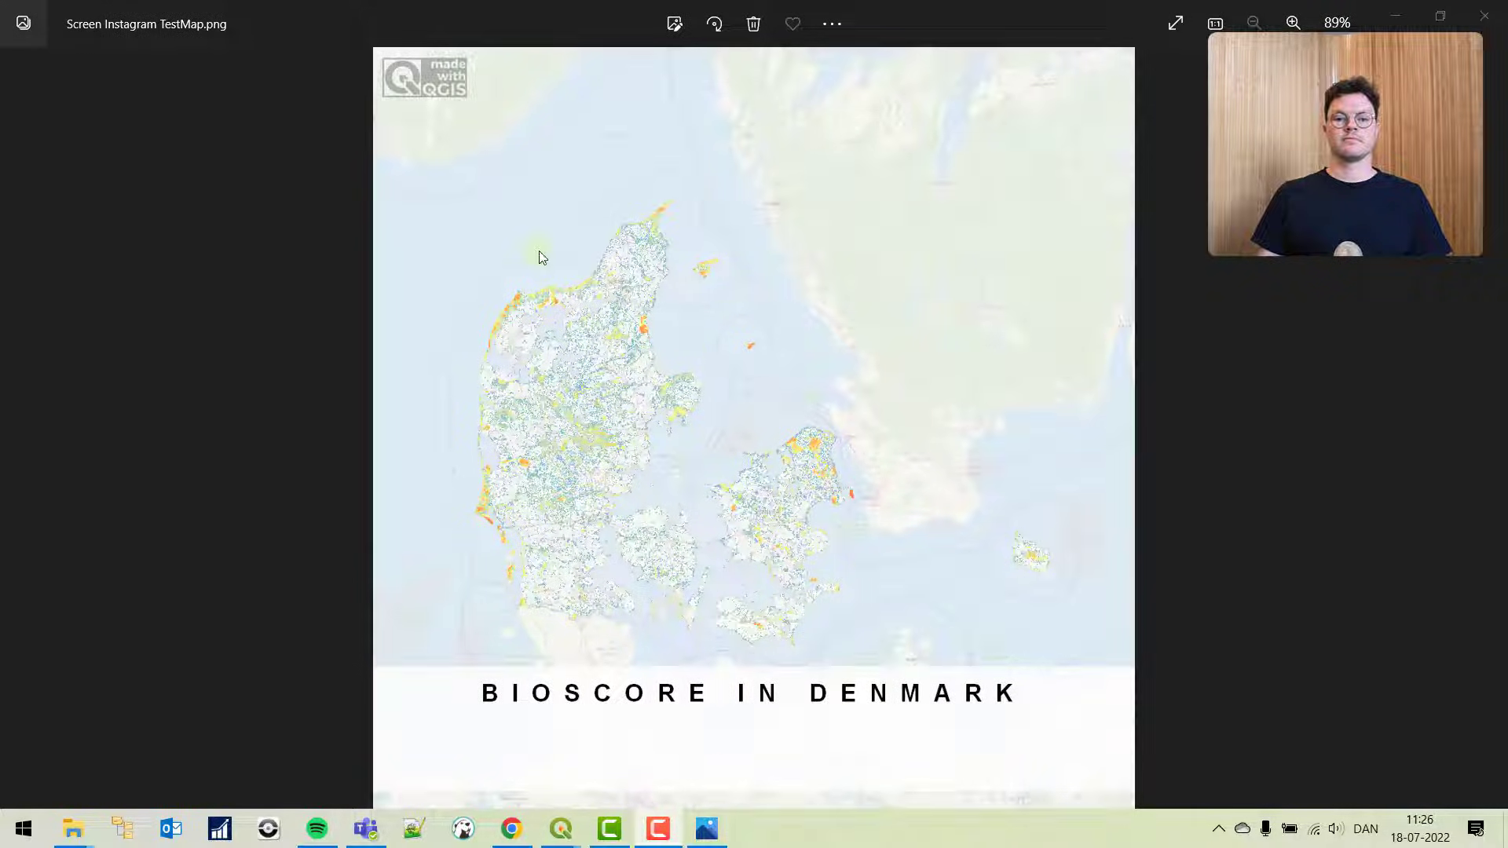